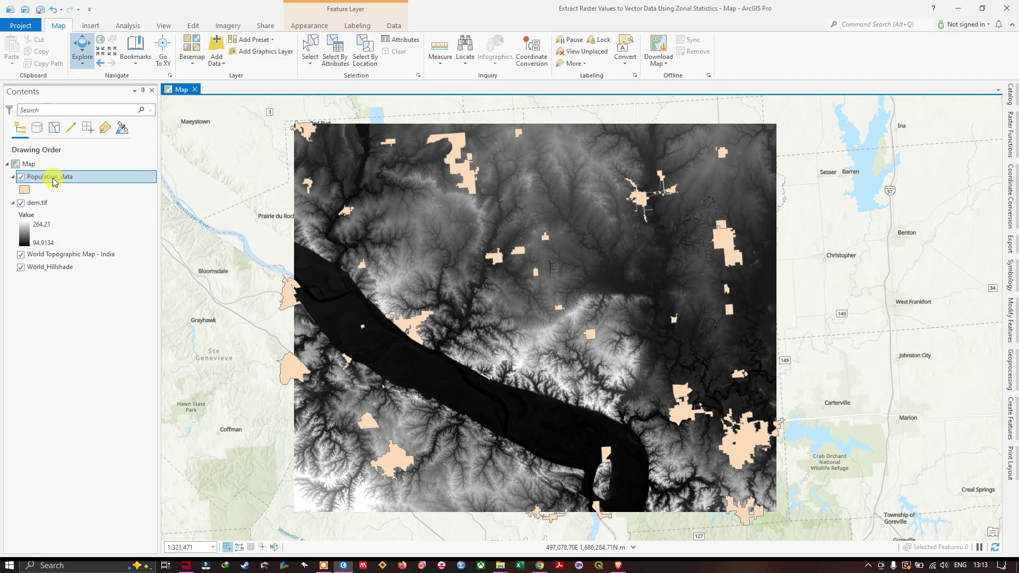
Step: Open the Population_data attribute table and scroll through its 39 place records
{"action": "right_click", "coordinate": [54, 182]}
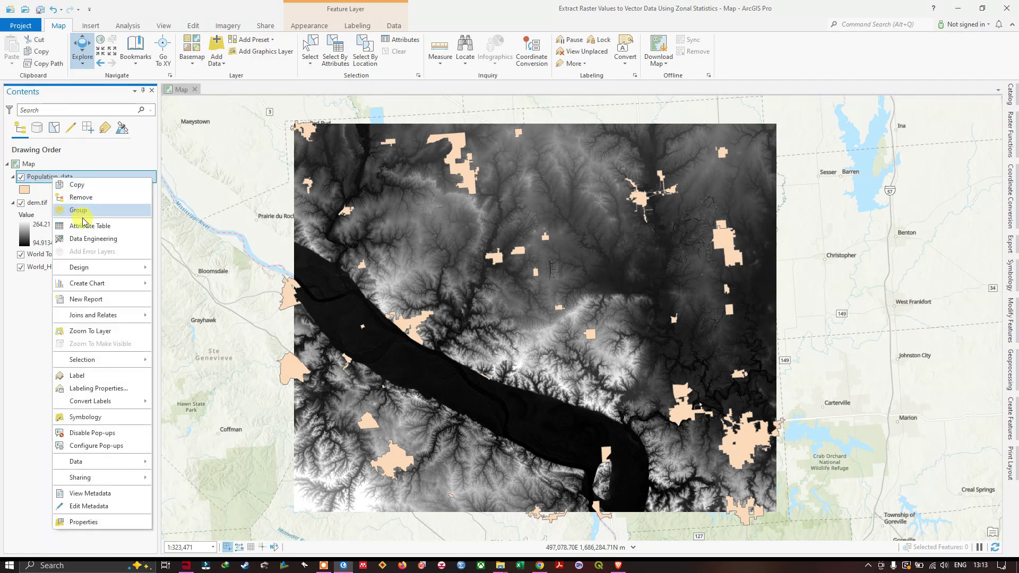
{"action": "left_click", "coordinate": [89, 228]}
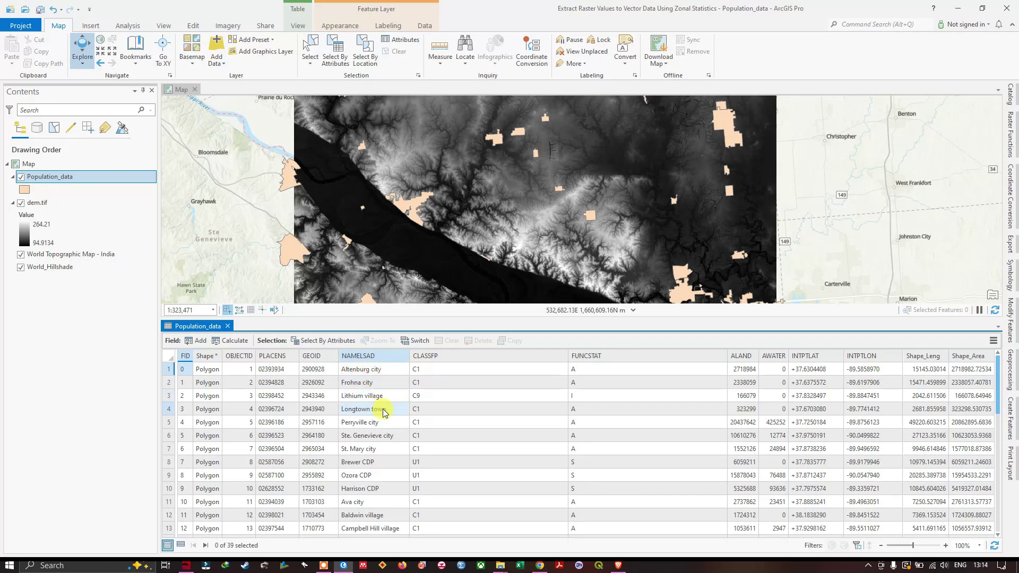
{"action": "scroll", "coordinate": [385, 415], "scroll_direction": "down", "scroll_amount": 1}
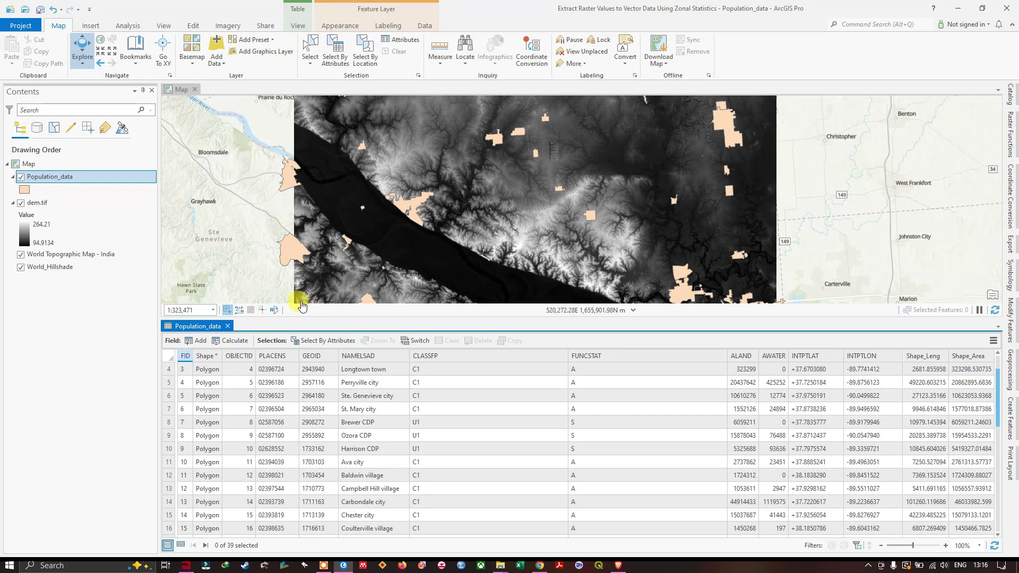
Step: Close the attribute table and bring up the Geoprocessing pane from the Analysis tab
{"action": "left_click", "coordinate": [228, 326]}
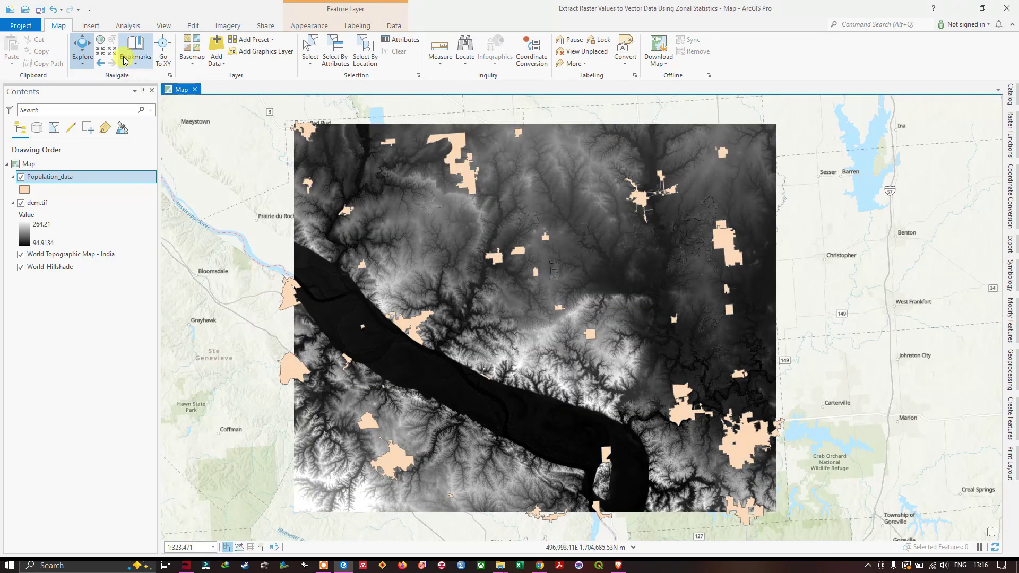
{"action": "left_click", "coordinate": [131, 30]}
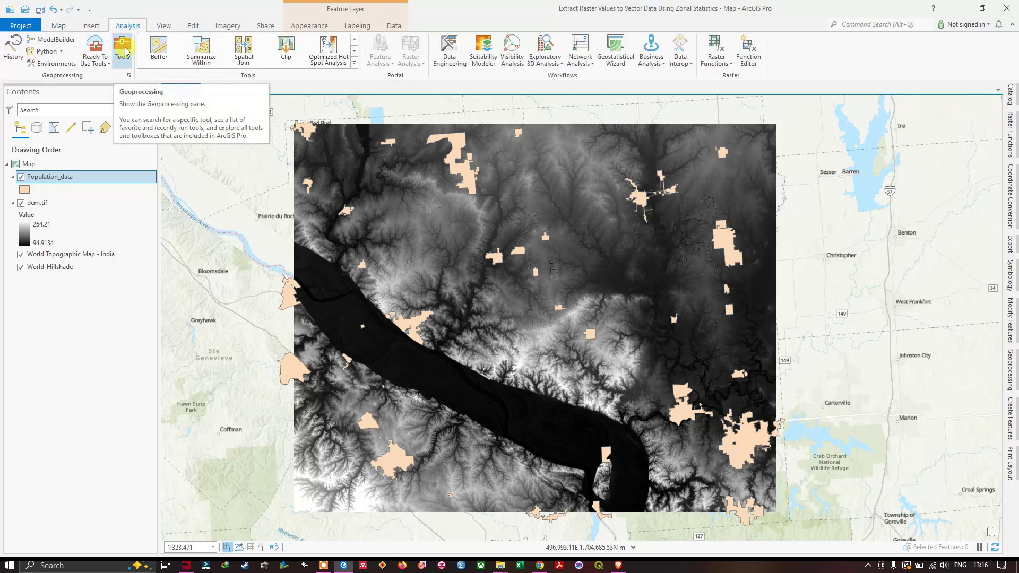
{"action": "left_click", "coordinate": [125, 52]}
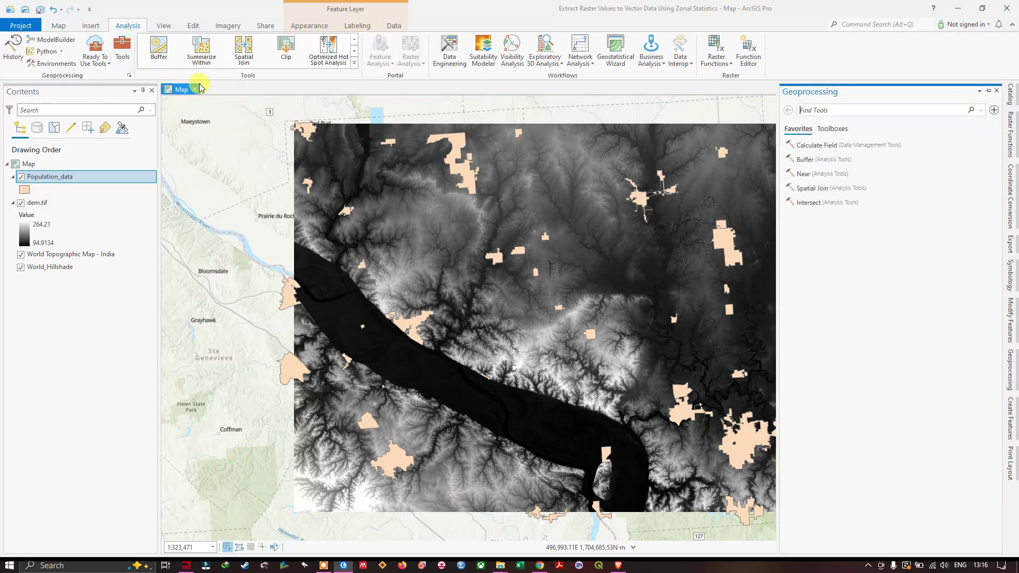
{"action": "left_click", "coordinate": [808, 109]}
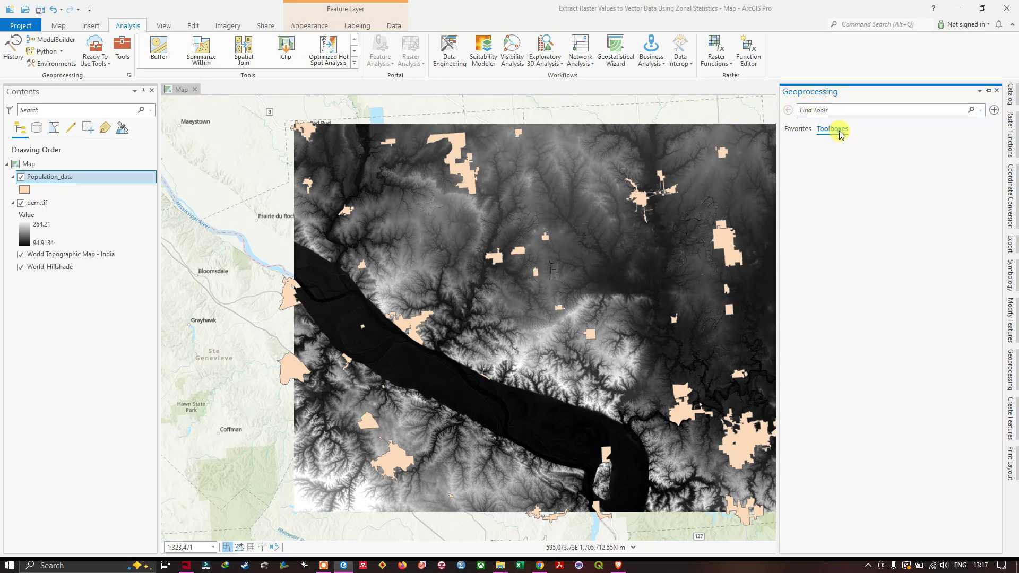
Step: Open Zonal Statistics as Table from Toolboxes > Spatial Analyst Tools > Zonal
{"action": "left_click", "coordinate": [841, 134]}
{"action": "left_click", "coordinate": [861, 228]}
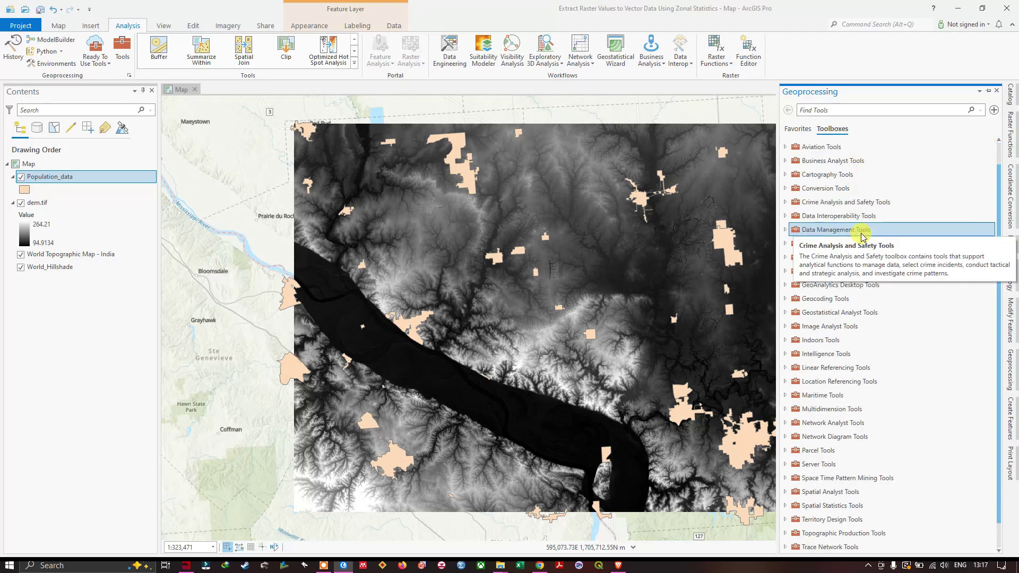
{"action": "scroll", "coordinate": [861, 233], "scroll_direction": "down", "scroll_amount": 2}
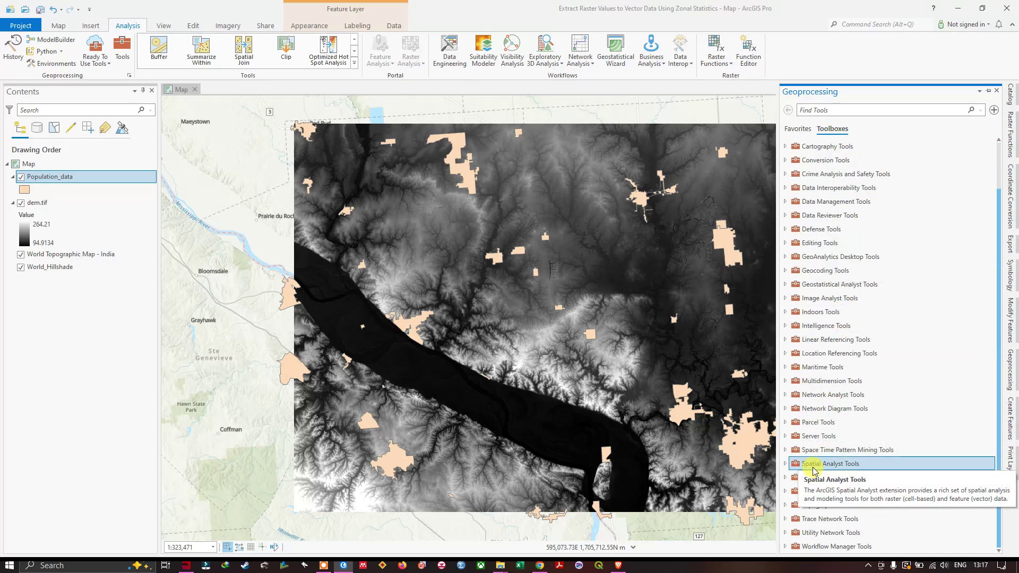
{"action": "left_click", "coordinate": [787, 465]}
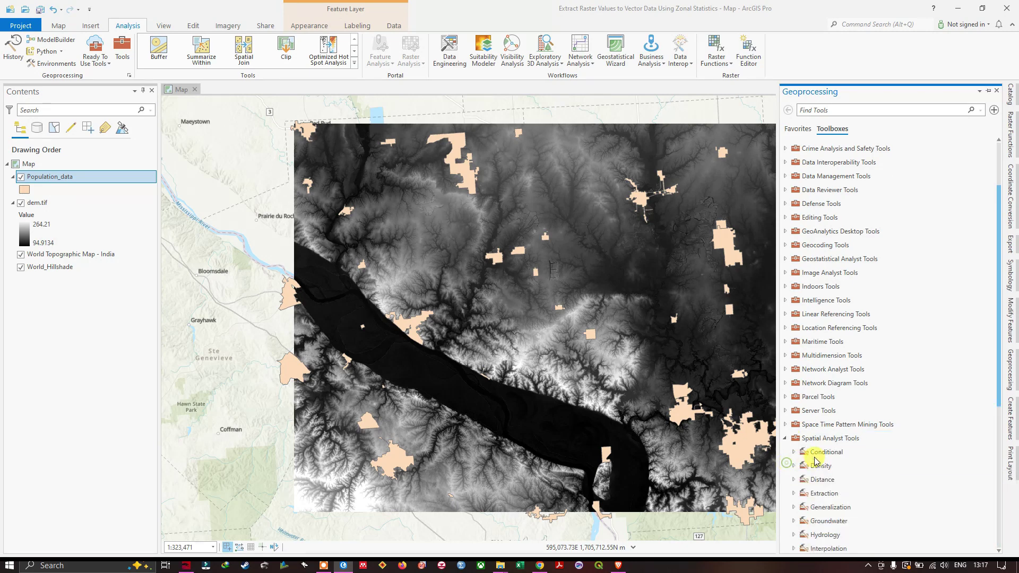
{"action": "scroll", "coordinate": [848, 387], "scroll_direction": "down", "scroll_amount": 7}
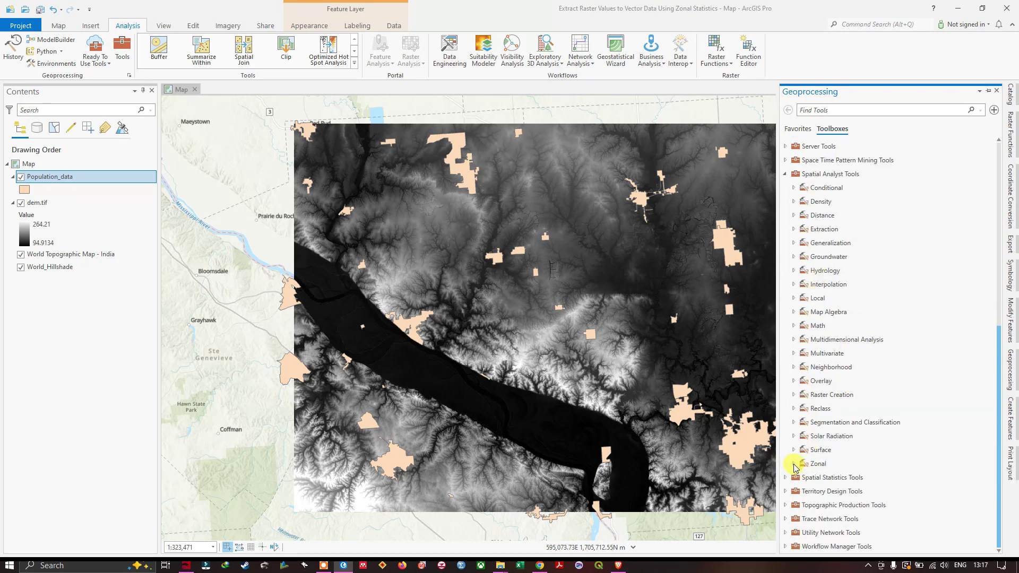
{"action": "left_click", "coordinate": [794, 464]}
{"action": "scroll", "coordinate": [831, 449], "scroll_direction": "down", "scroll_amount": 2}
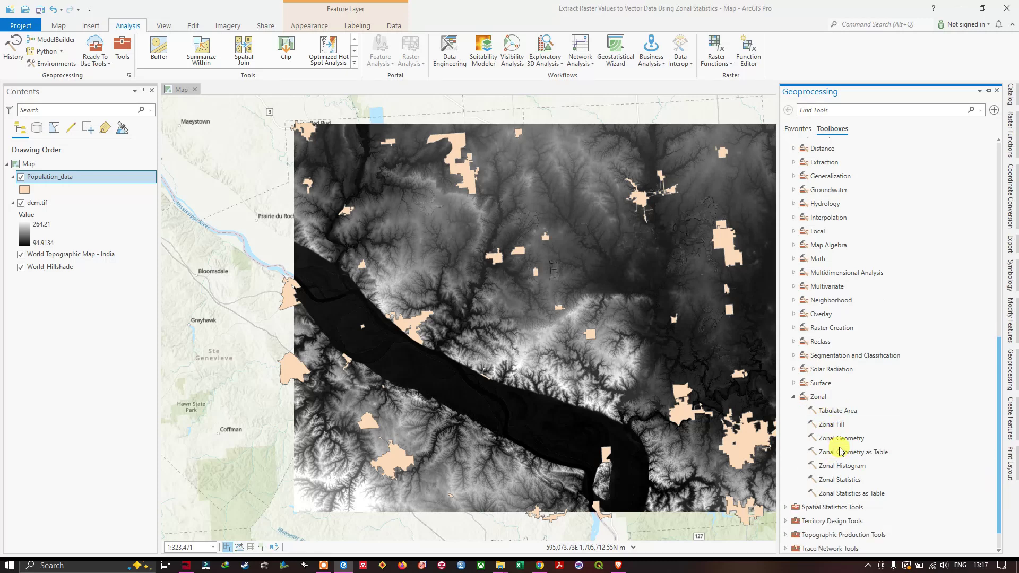
{"action": "left_click", "coordinate": [844, 495]}
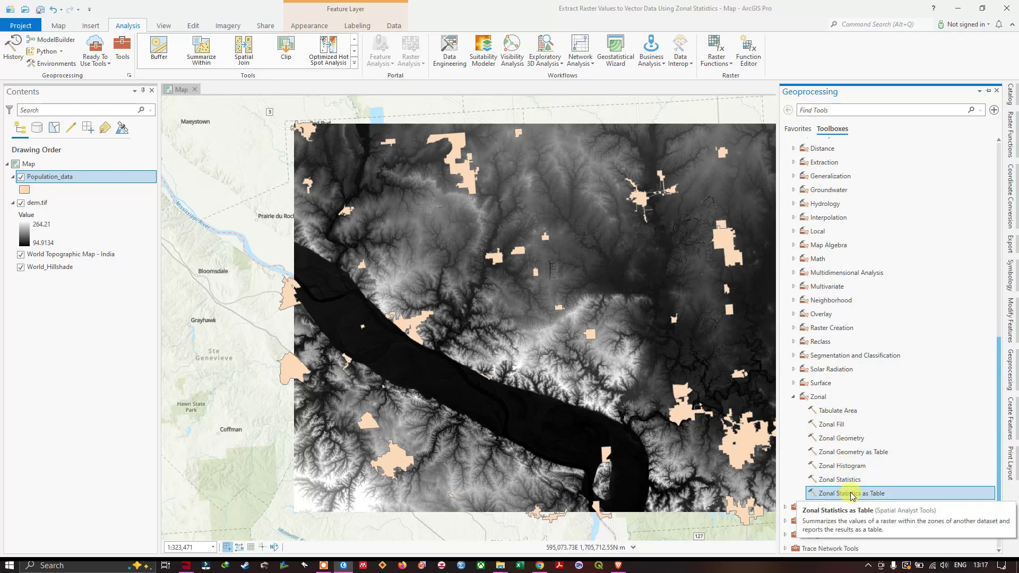
{"action": "double_click", "coordinate": [851, 495]}
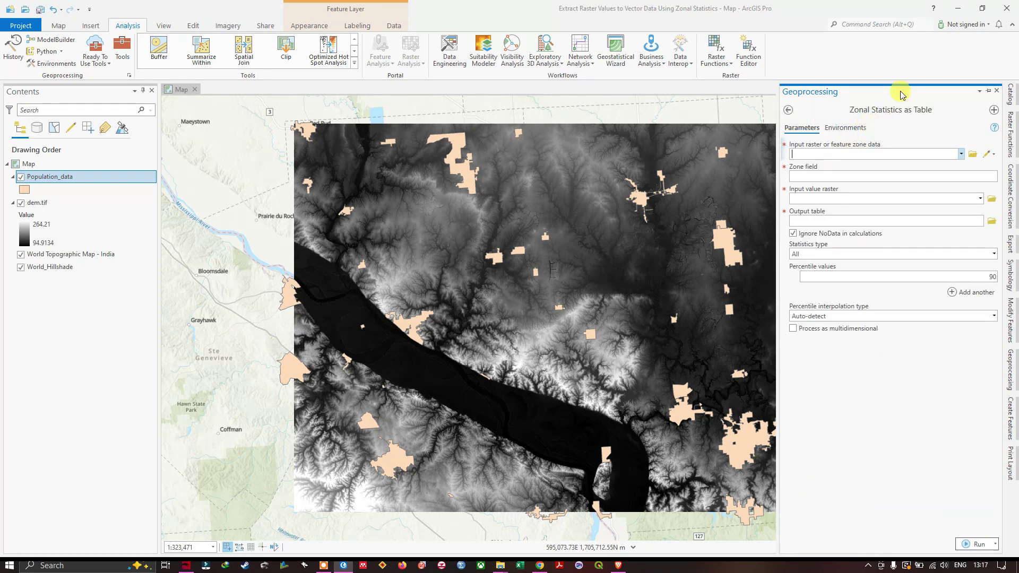
Step: Choose Population_data as the zone input and keep OBJECTID as the zone field
{"action": "mouse_move", "coordinate": [994, 131]}
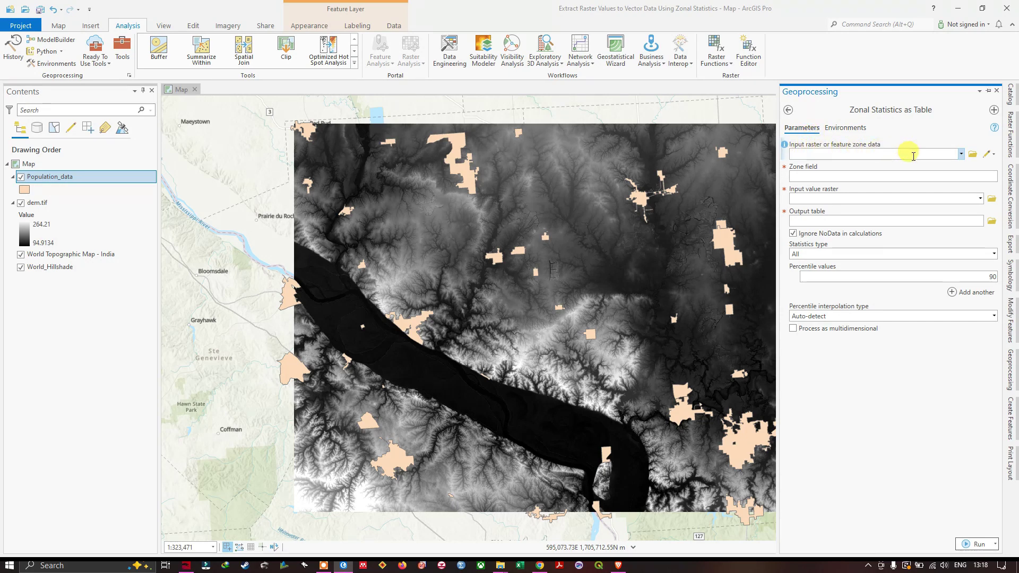
{"action": "left_click", "coordinate": [961, 156]}
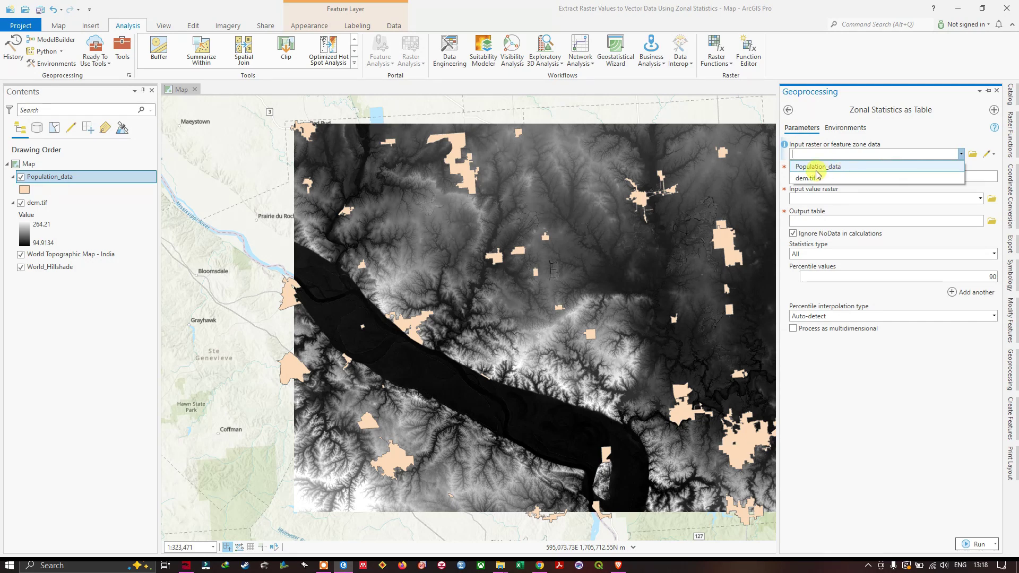
{"action": "left_click", "coordinate": [832, 167]}
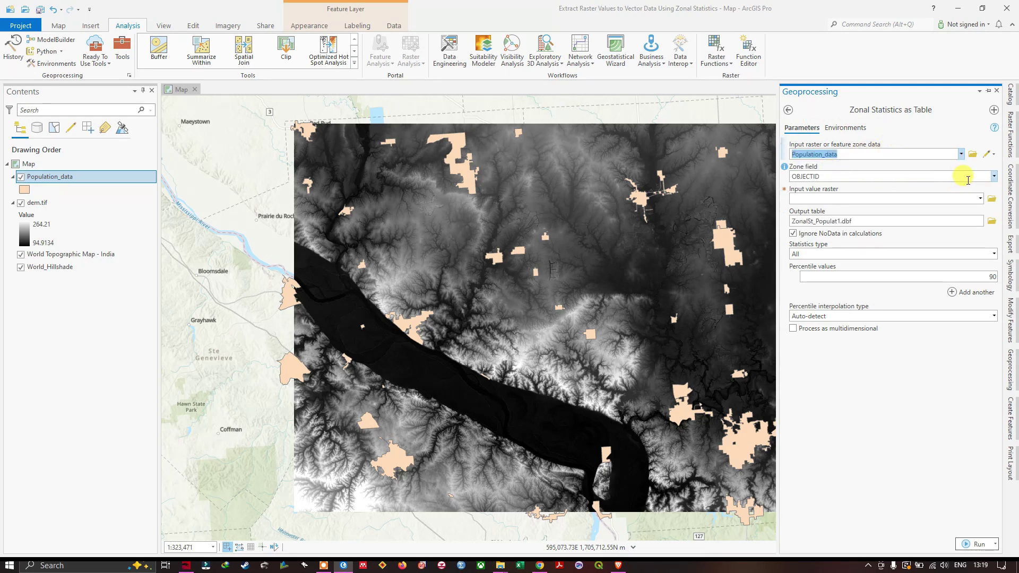
{"action": "left_click", "coordinate": [994, 177]}
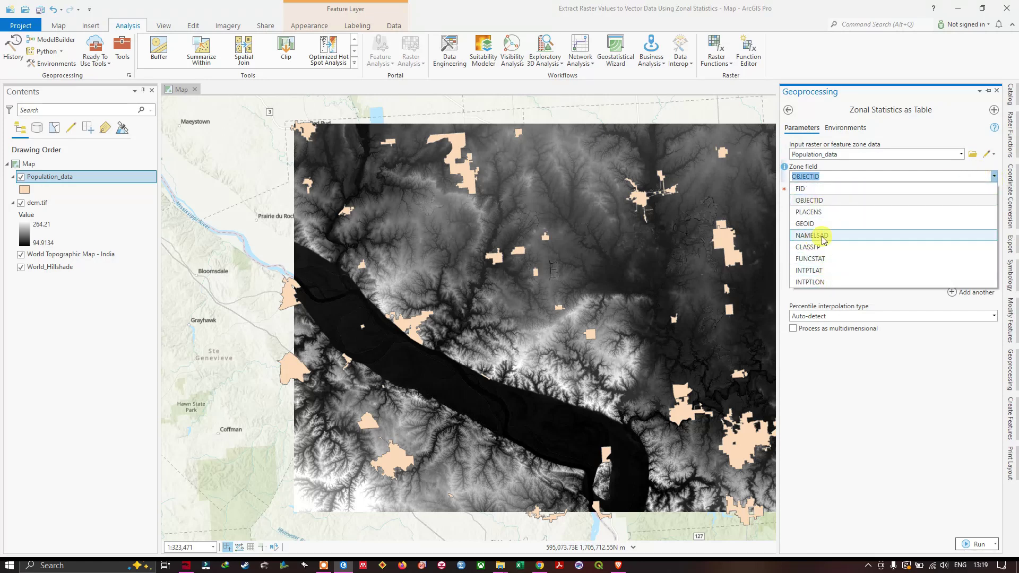
{"action": "left_click", "coordinate": [817, 204]}
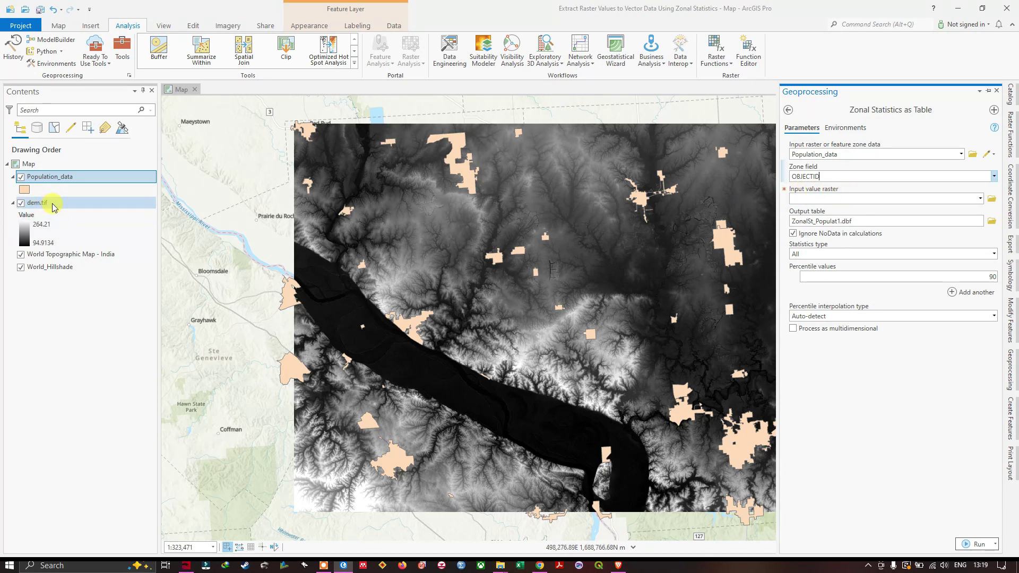
Step: Set dem.tif as value raster and output table population_place_elevation in the shapefile folder
{"action": "left_click", "coordinate": [972, 199]}
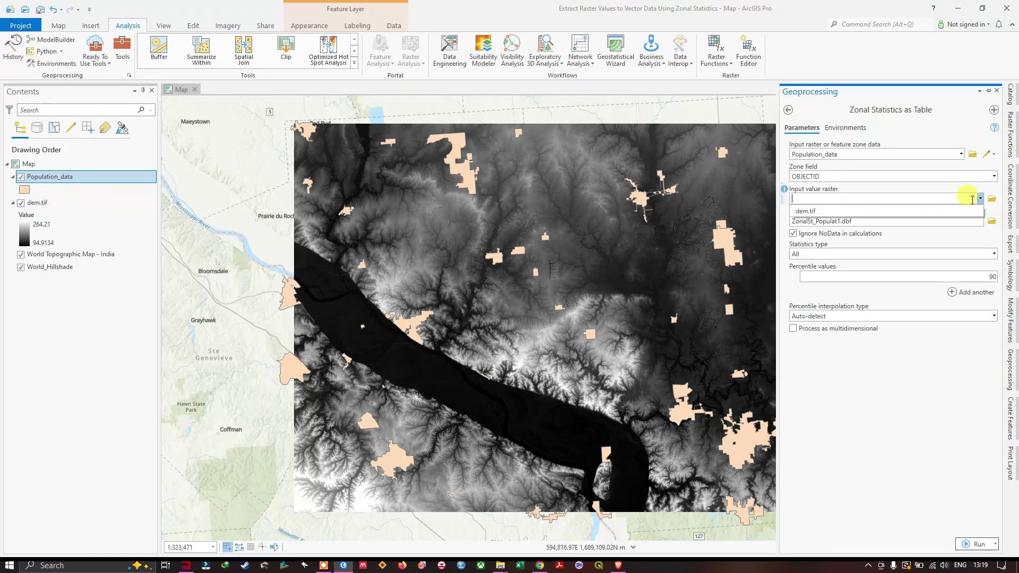
{"action": "left_click", "coordinate": [812, 212]}
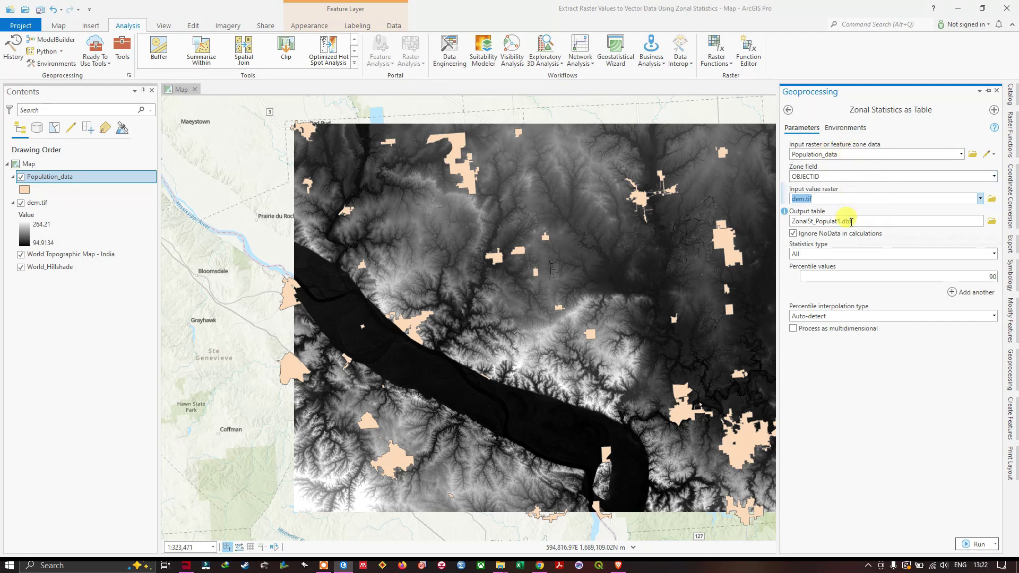
{"action": "left_click", "coordinate": [992, 223]}
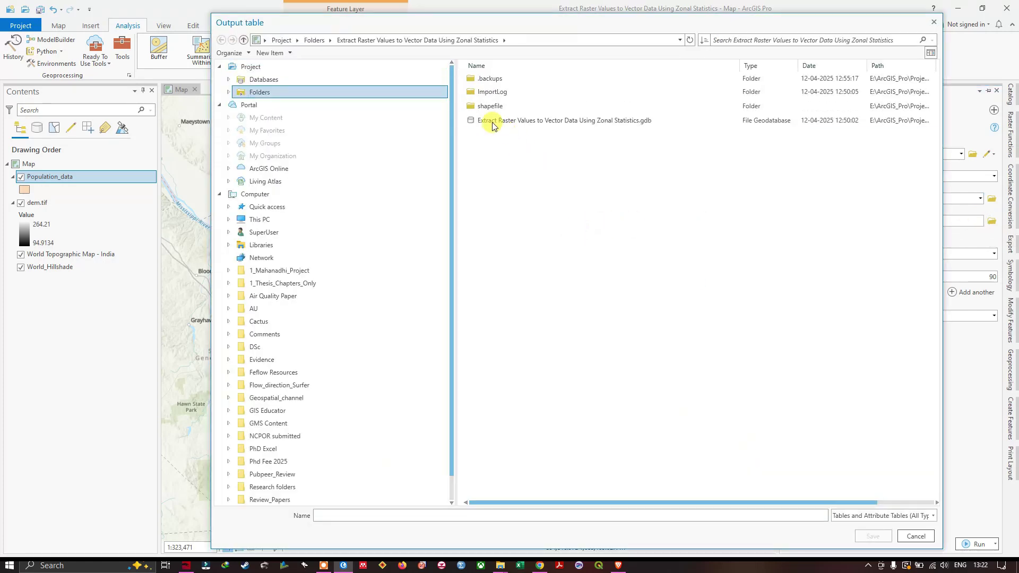
{"action": "double_click", "coordinate": [490, 105]}
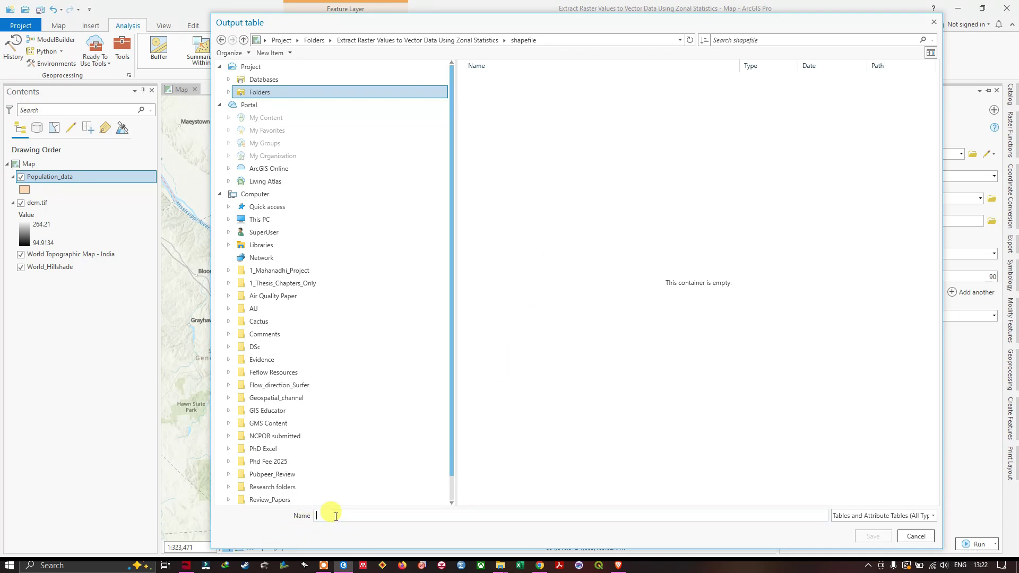
{"action": "type", "text": "population_place_elevation"}
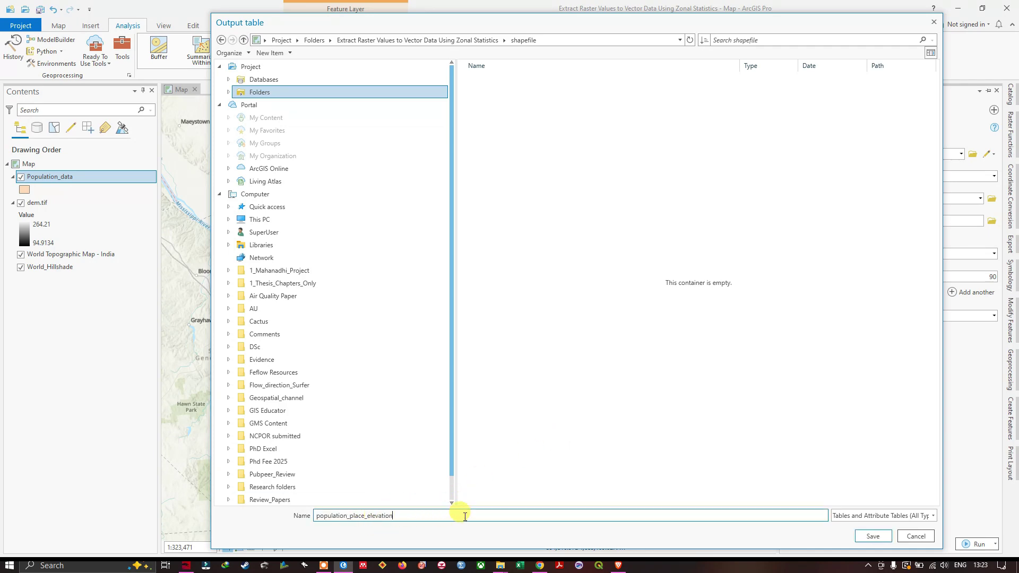
{"action": "left_click", "coordinate": [870, 537]}
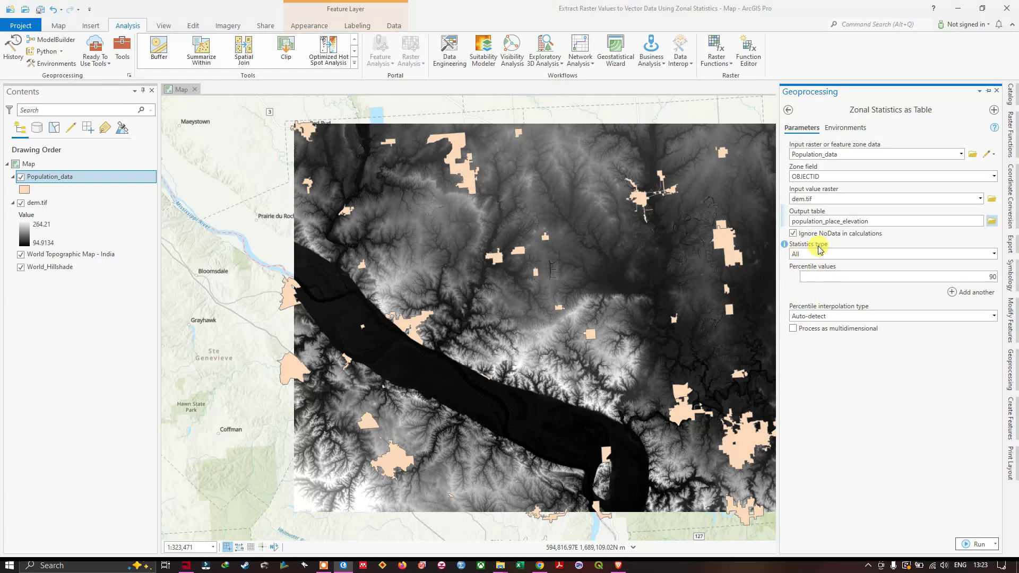
Step: Run the tool with Statistics type All, then select the new population_place_elevation table
{"action": "left_click", "coordinate": [994, 257]}
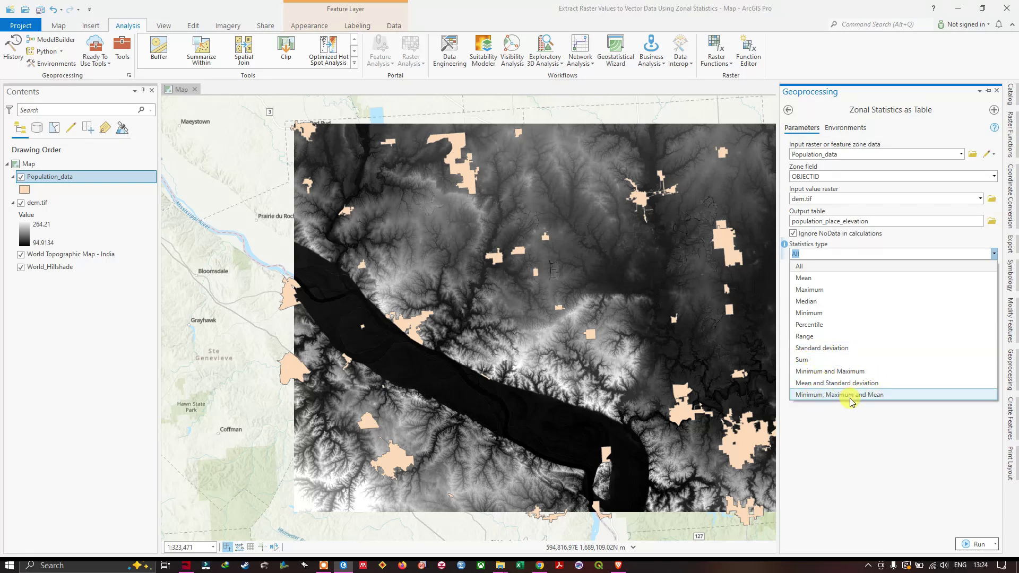
{"action": "left_click", "coordinate": [804, 270]}
{"action": "mouse_move", "coordinate": [786, 270]}
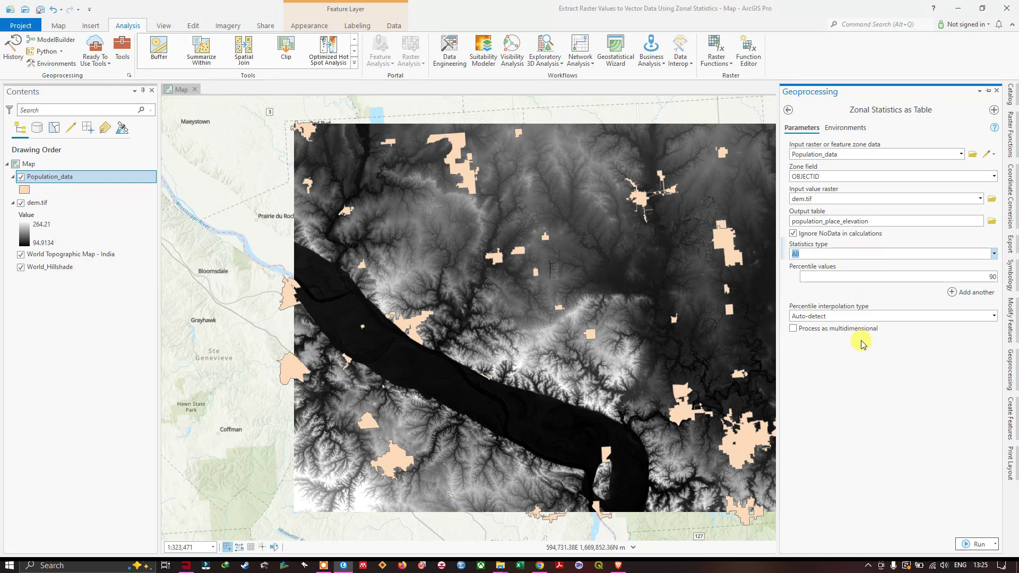
{"action": "left_click", "coordinate": [979, 544]}
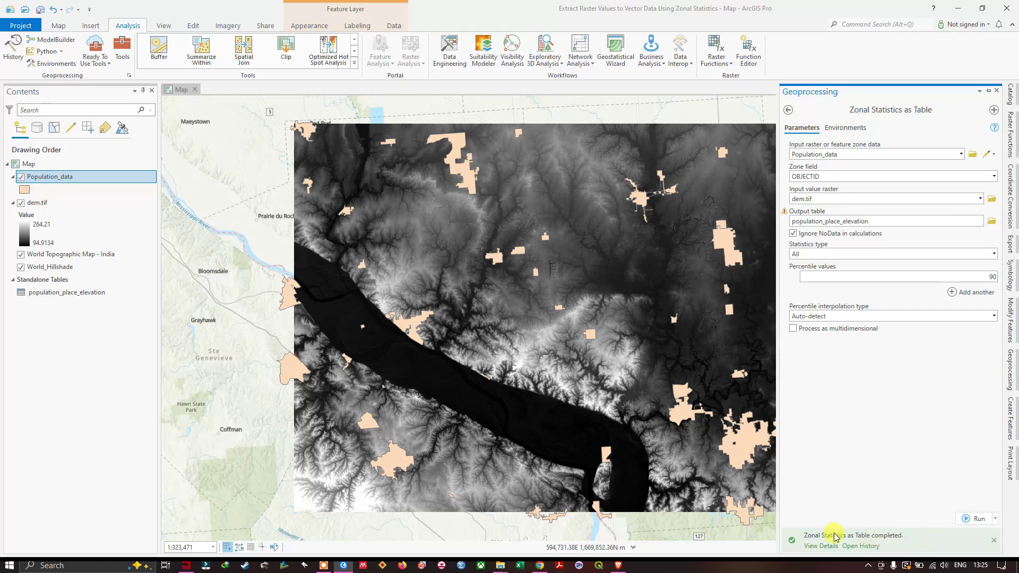
{"action": "mouse_move", "coordinate": [834, 537]}
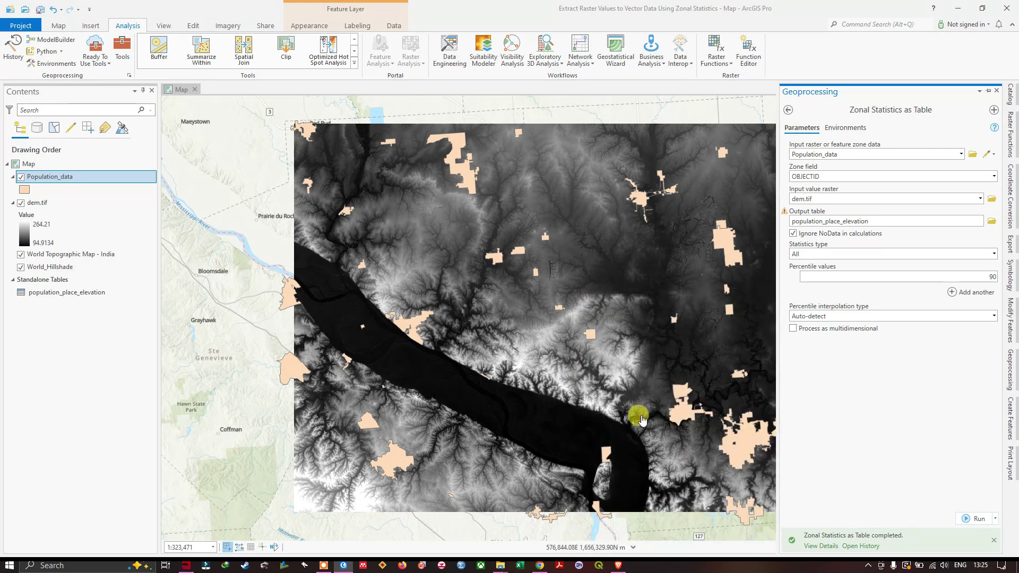
{"action": "left_click", "coordinate": [77, 292]}
Step: Open the population_place_elevation table to view COUNT through PCT90 for 39 zones
{"action": "right_click", "coordinate": [77, 292]}
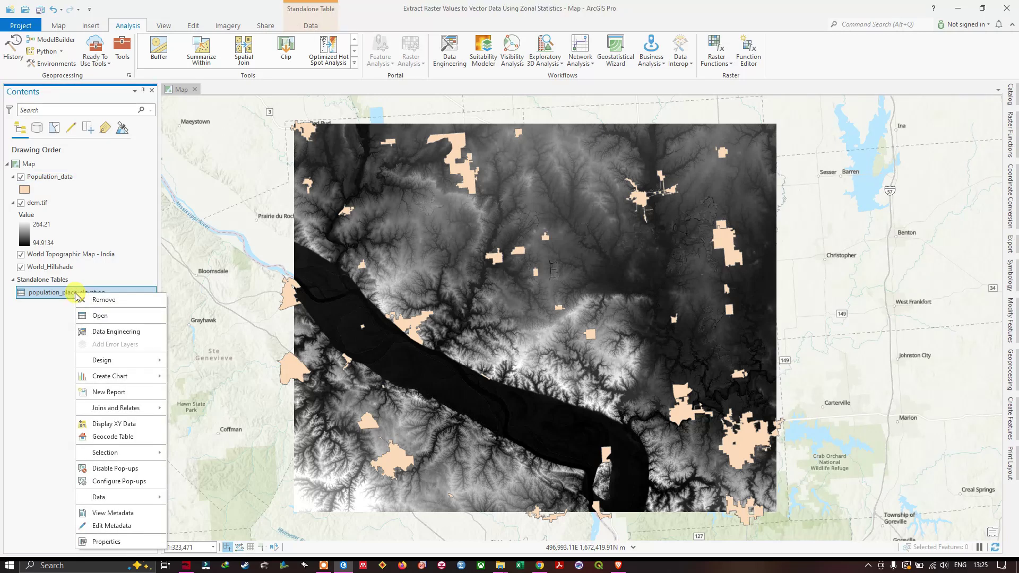
{"action": "left_click", "coordinate": [100, 316]}
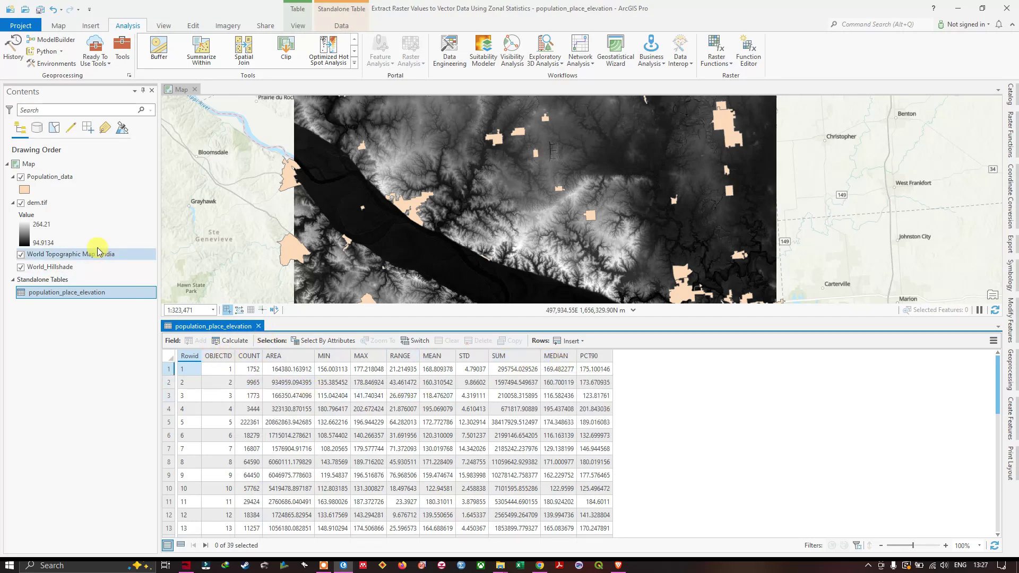
Step: Start Add Join on Population_data with OBJECTID as the input join field
{"action": "right_click", "coordinate": [56, 179]}
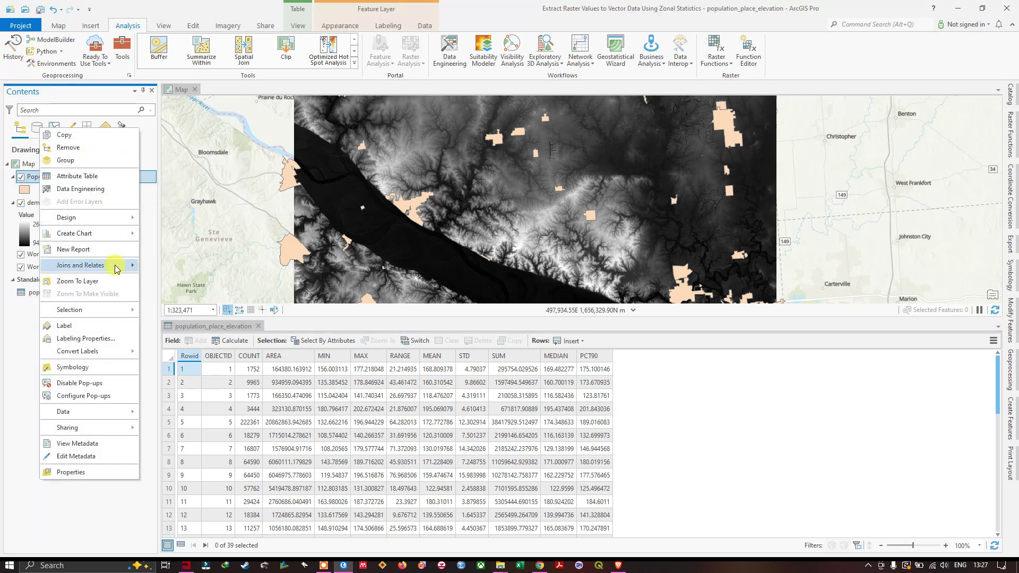
{"action": "mouse_move", "coordinate": [116, 269]}
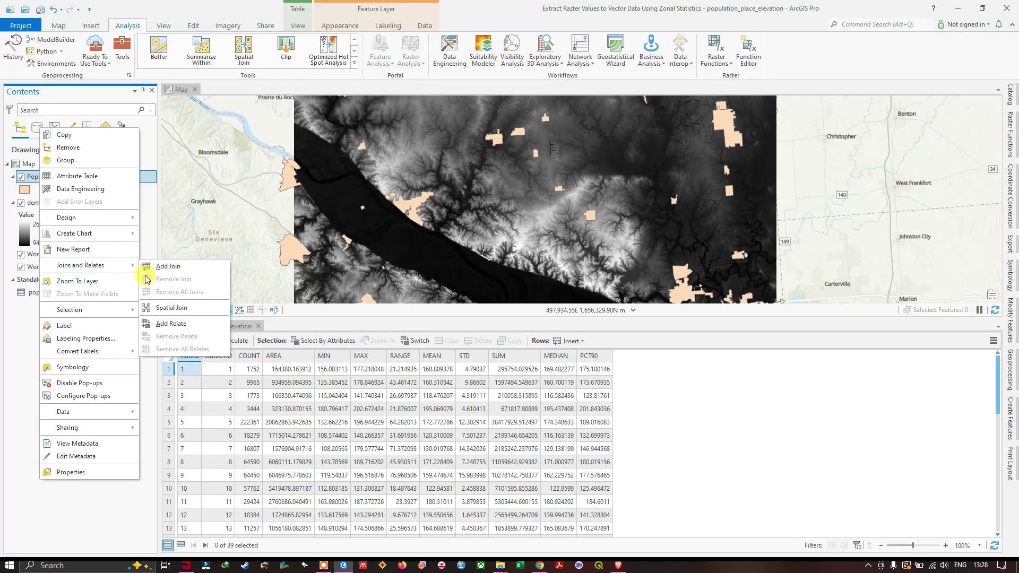
{"action": "left_click", "coordinate": [168, 267]}
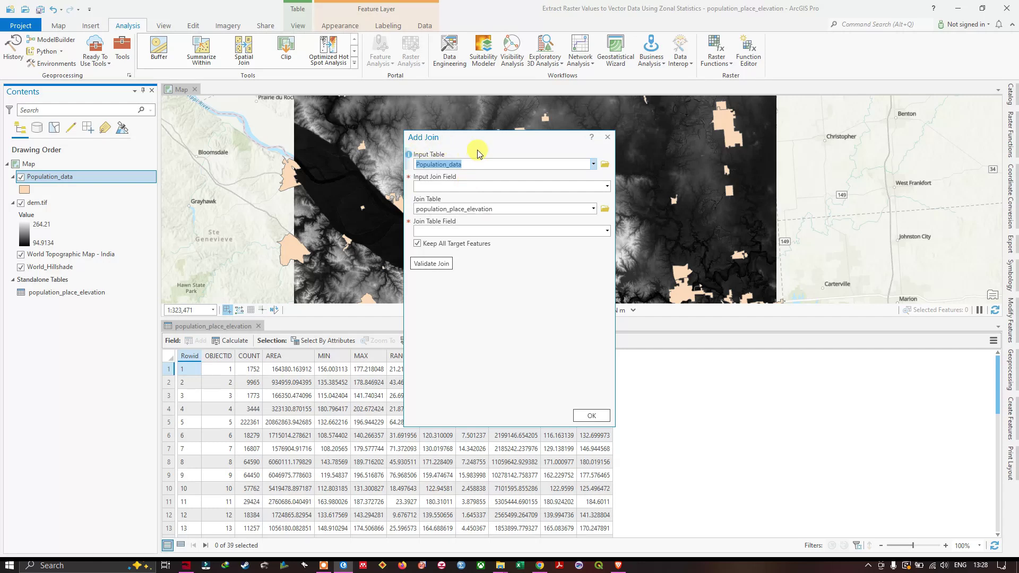
{"action": "left_click", "coordinate": [446, 186]}
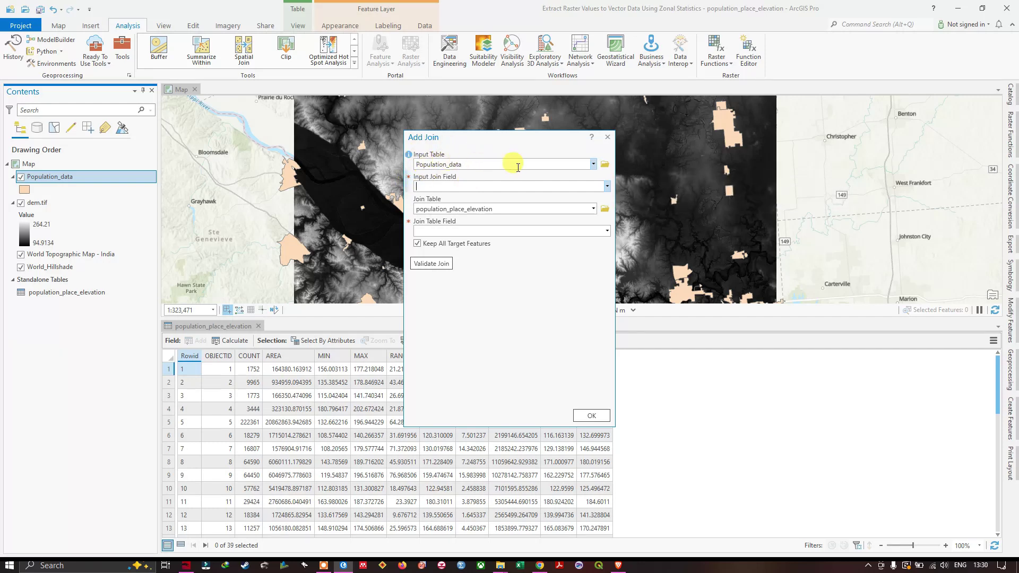
{"action": "left_click", "coordinate": [594, 166]}
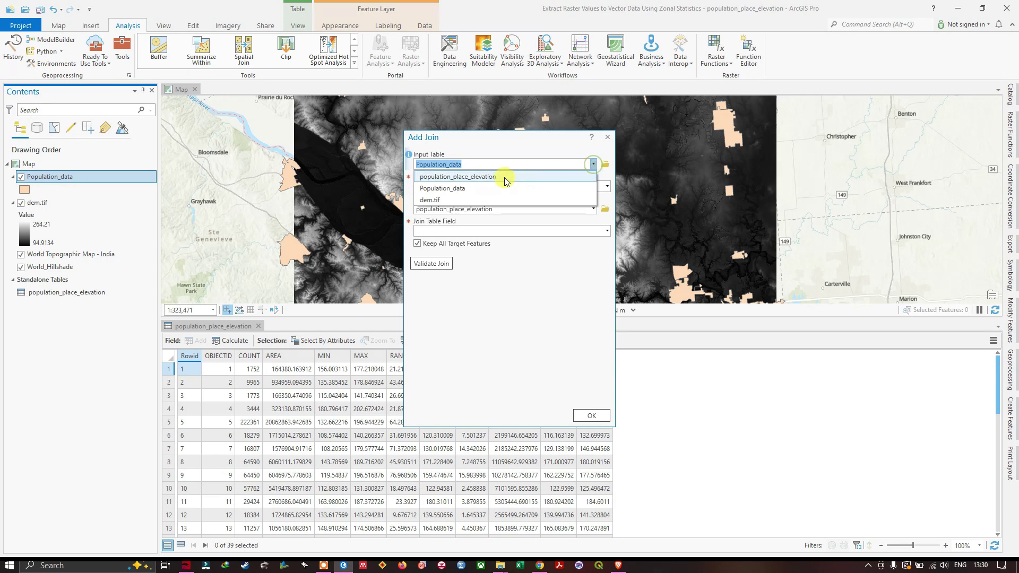
{"action": "left_click", "coordinate": [459, 190]}
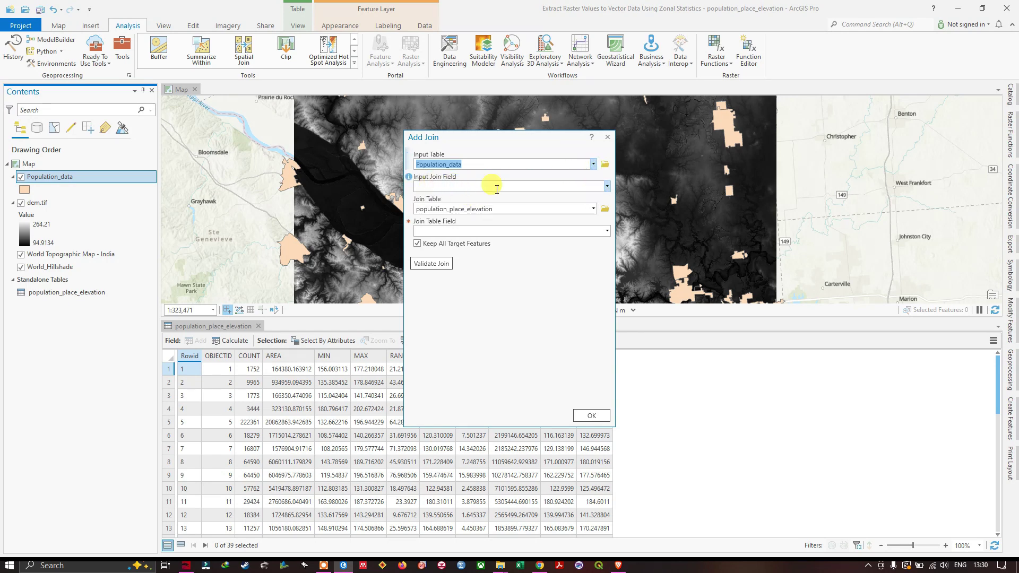
{"action": "left_click", "coordinate": [606, 189]}
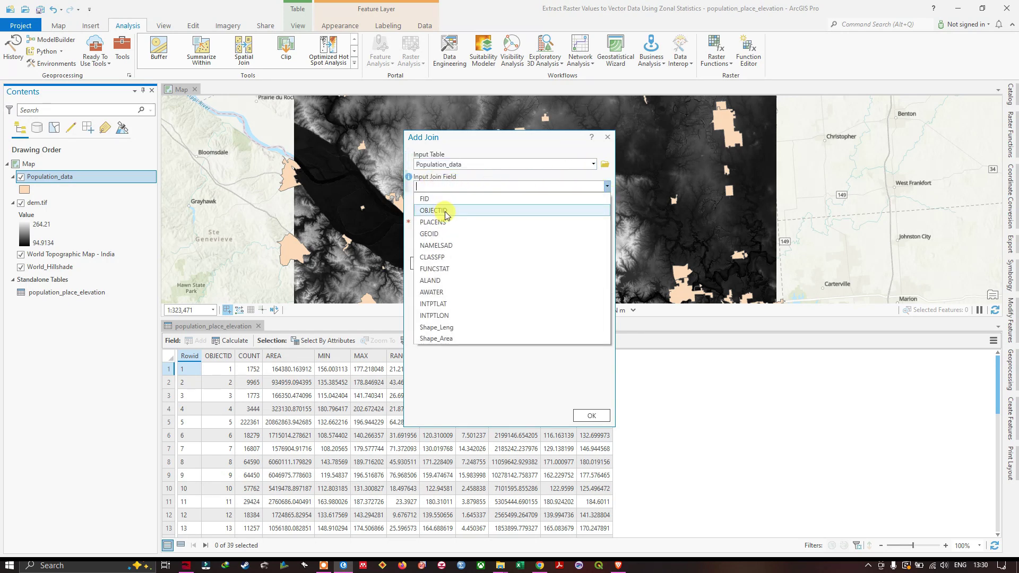
{"action": "left_click", "coordinate": [444, 211]}
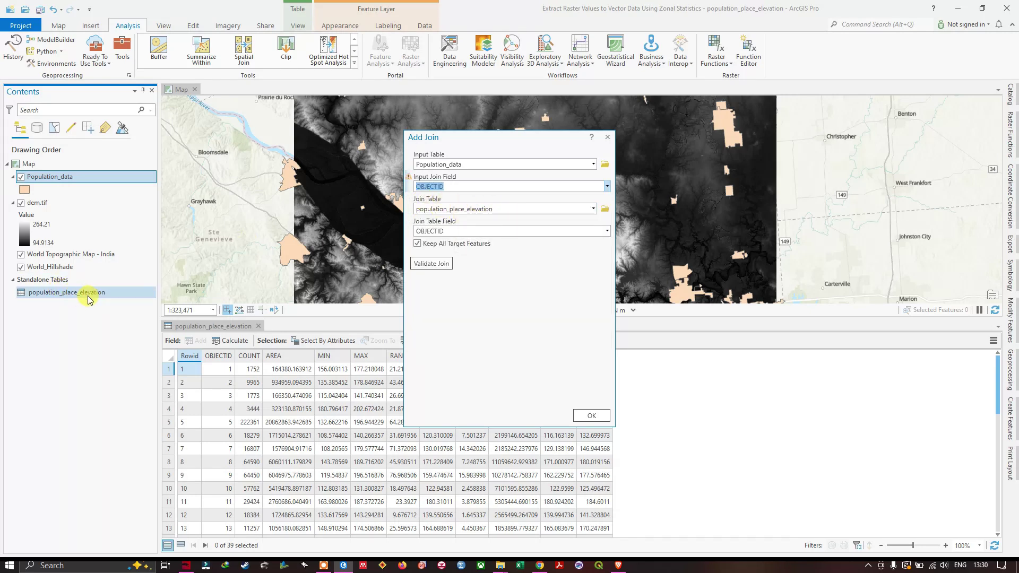
Step: Join population_place_elevation on its OBJECTID field, keeping all target features, and run it
{"action": "left_click", "coordinate": [593, 209]}
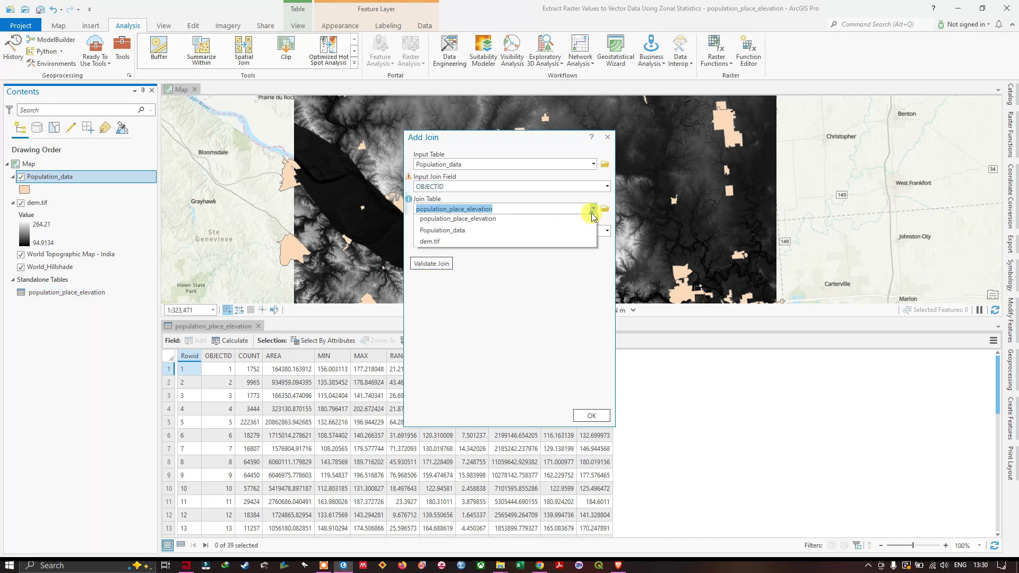
{"action": "left_click", "coordinate": [470, 221]}
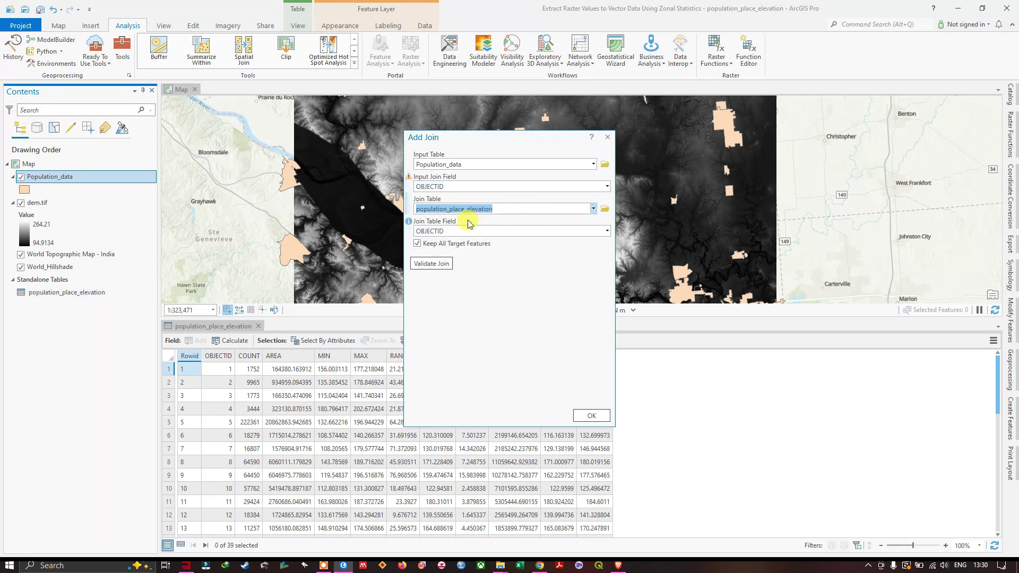
{"action": "left_click", "coordinate": [607, 231]}
{"action": "left_click", "coordinate": [439, 256]}
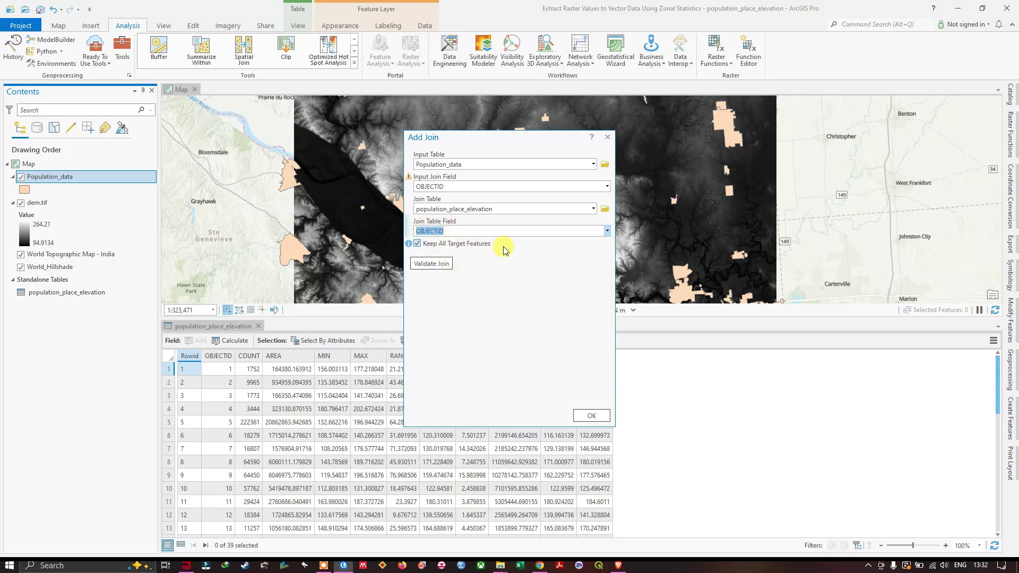
{"action": "left_click", "coordinate": [507, 254]}
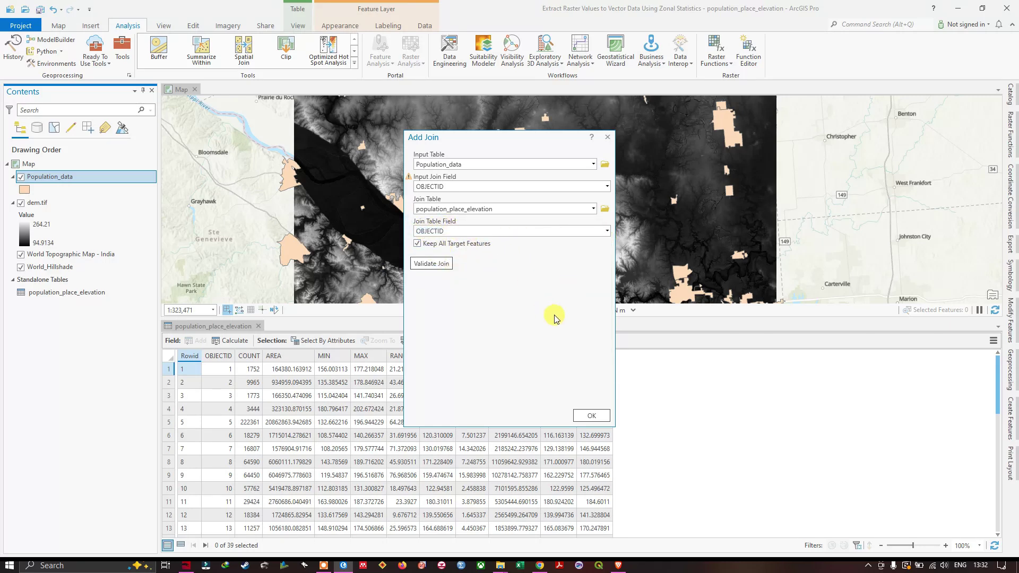
{"action": "left_click", "coordinate": [601, 417]}
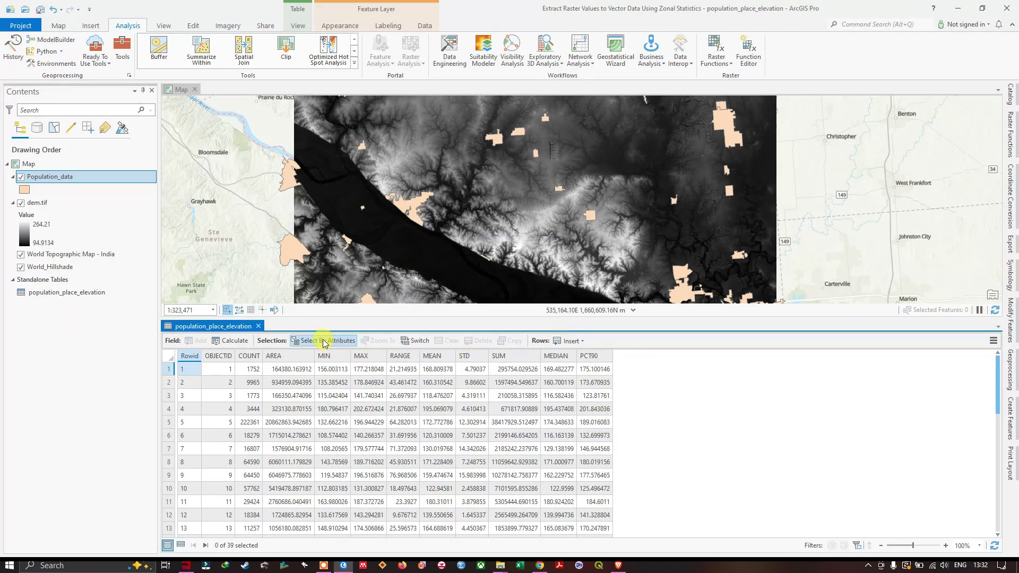
Step: Reopen the Population_data attribute table and scroll right through the joined COUNT–PCT90 fields
{"action": "left_click", "coordinate": [258, 325]}
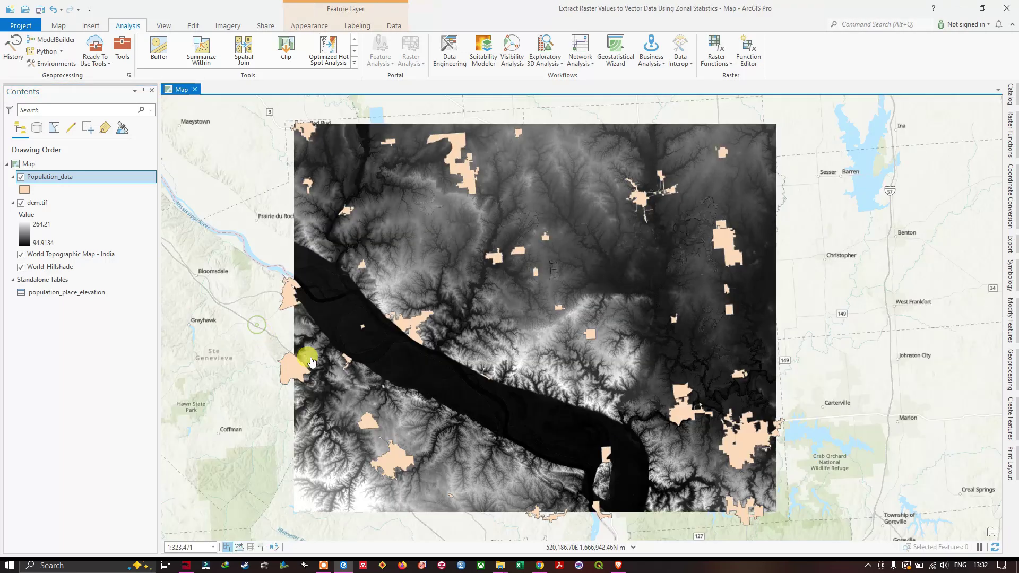
{"action": "right_click", "coordinate": [51, 182]}
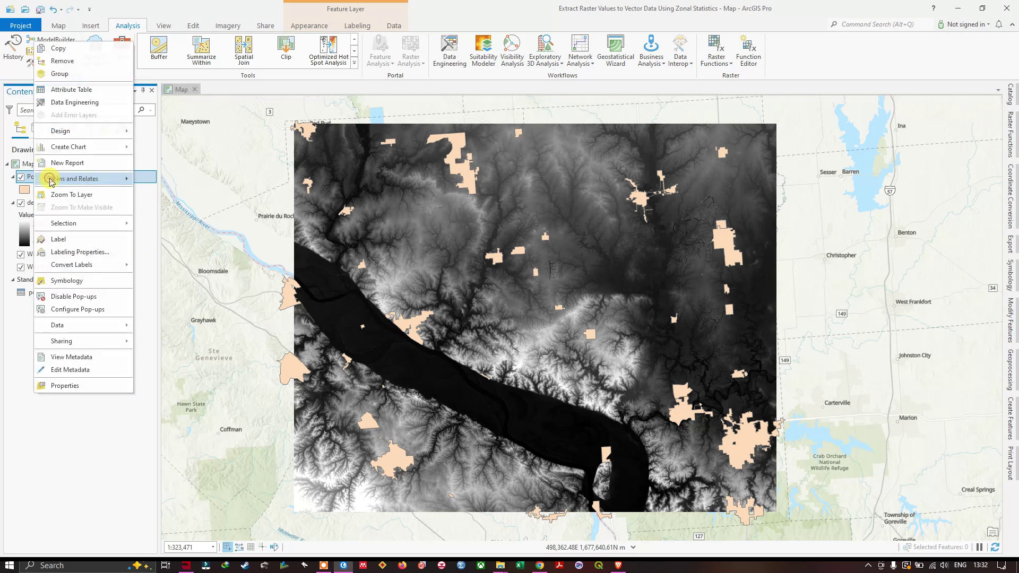
{"action": "left_click", "coordinate": [66, 93]}
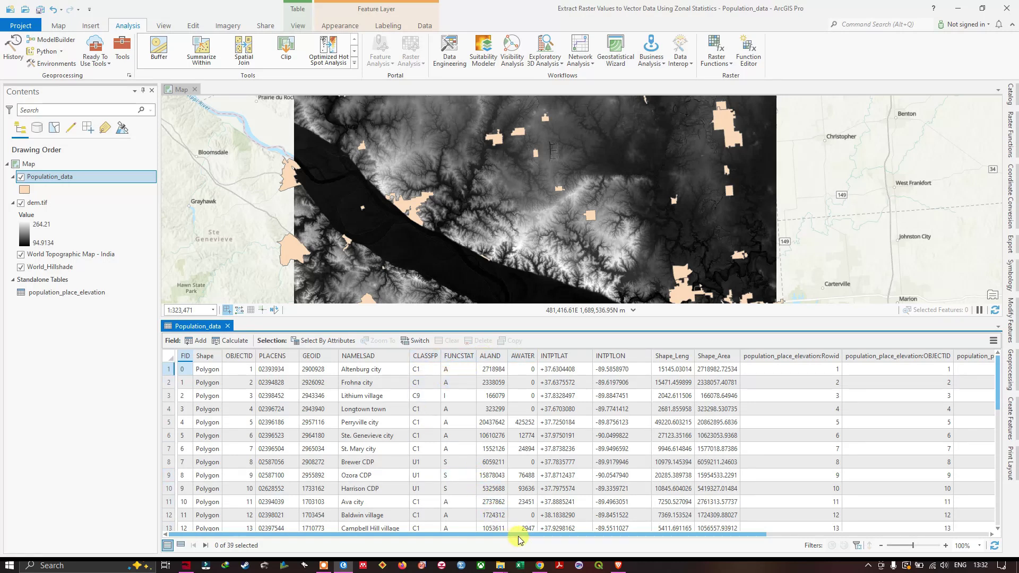
{"action": "left_click_drag", "start_coordinate": [518, 539], "coordinate": [770, 538]}
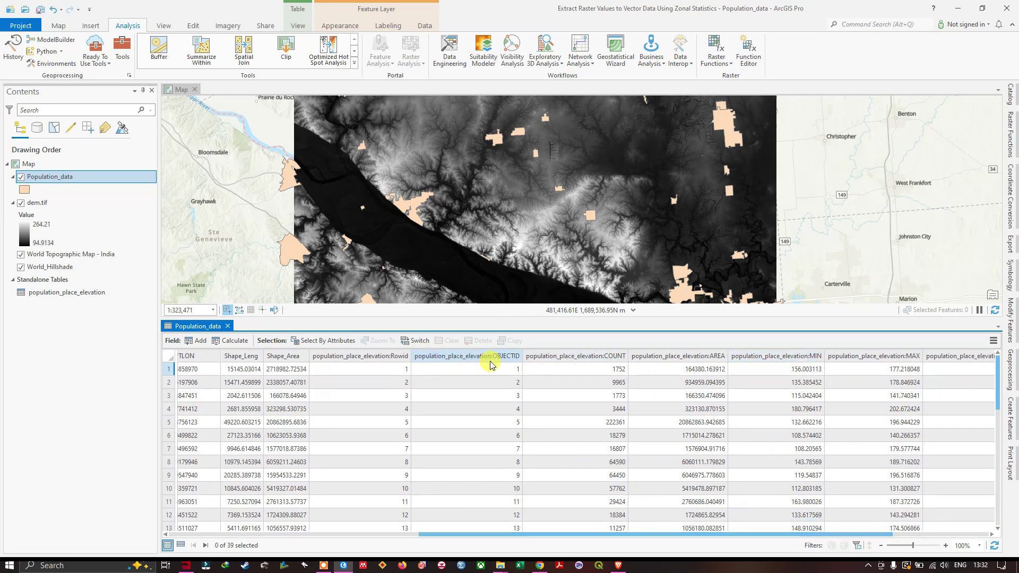
{"action": "mouse_move", "coordinate": [491, 364]}
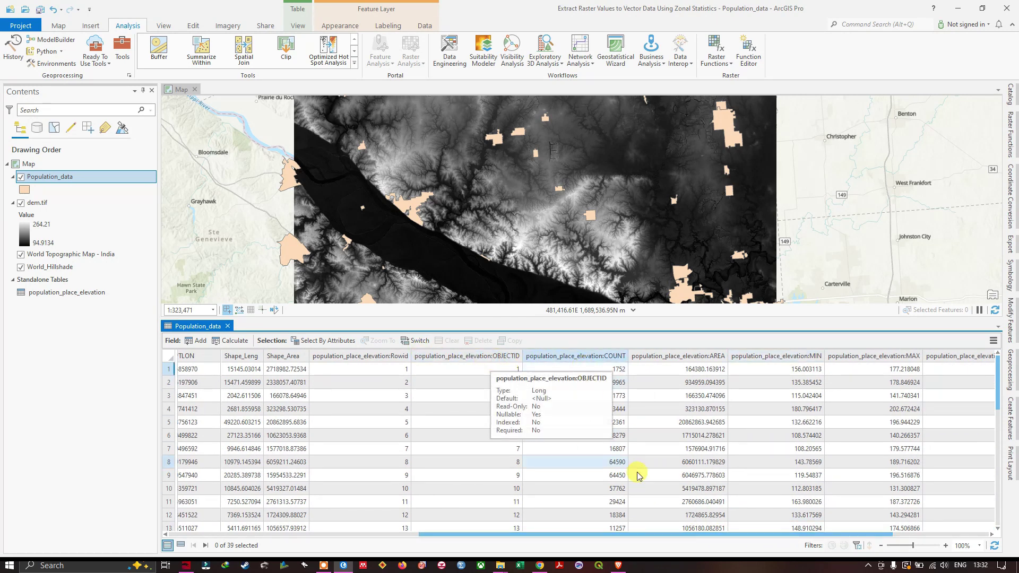
{"action": "left_click_drag", "start_coordinate": [720, 534], "coordinate": [799, 533]}
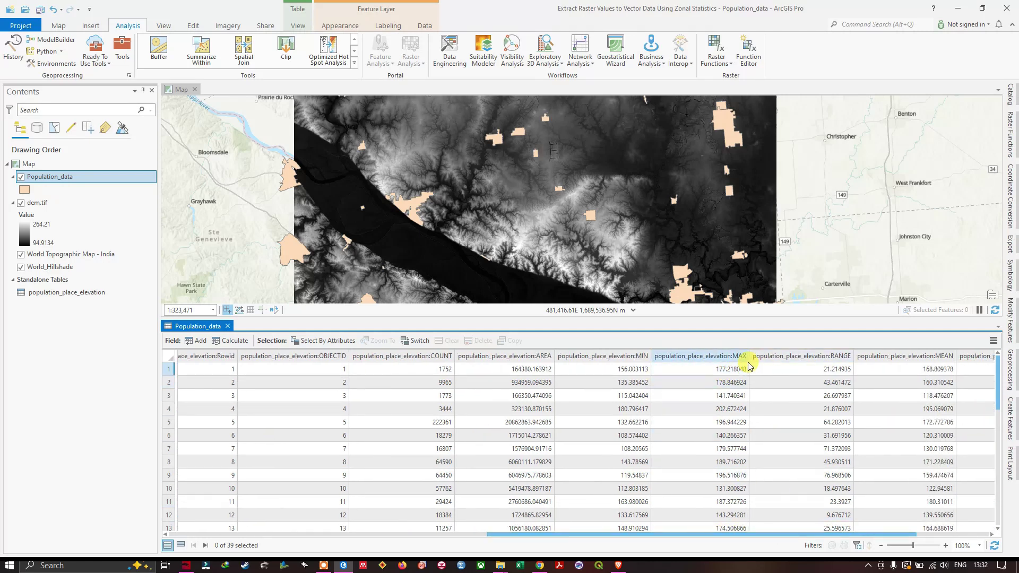
{"action": "left_click_drag", "start_coordinate": [882, 534], "coordinate": [1015, 524]}
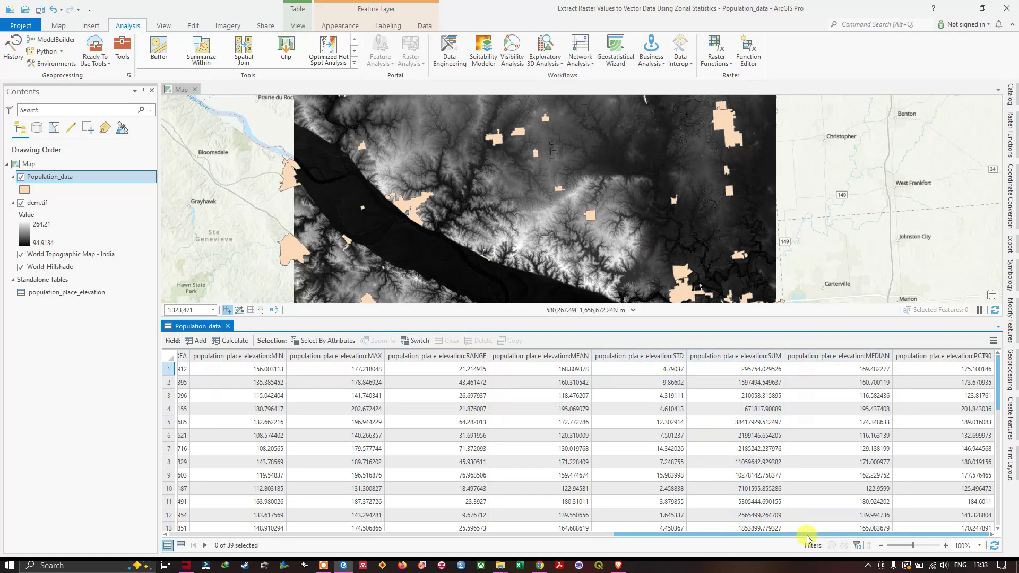
{"action": "left_click_drag", "start_coordinate": [748, 223], "coordinate": [688, 163]}
{"action": "mouse_move", "coordinate": [812, 535]}
{"action": "left_mouse_down"}
{"action": "mouse_move", "coordinate": [719, 542]}
{"action": "mouse_move", "coordinate": [826, 522]}
{"action": "left_mouse_up"}
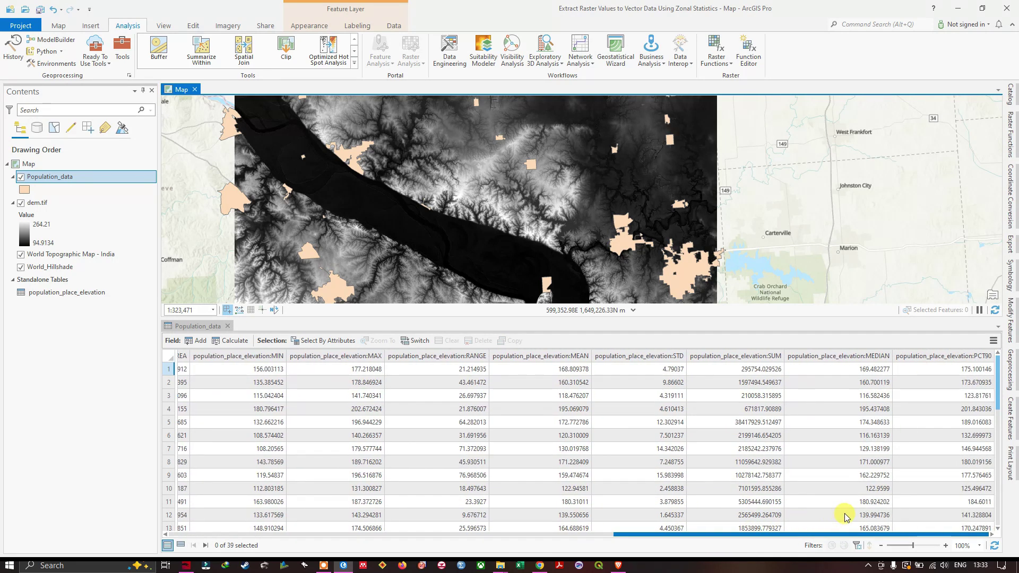
Step: Inspect the joined MEDIAN and SUM values in the Population_data table
{"action": "left_click", "coordinate": [846, 517]}
{"action": "left_click", "coordinate": [765, 368]}
{"action": "left_click", "coordinate": [755, 396]}
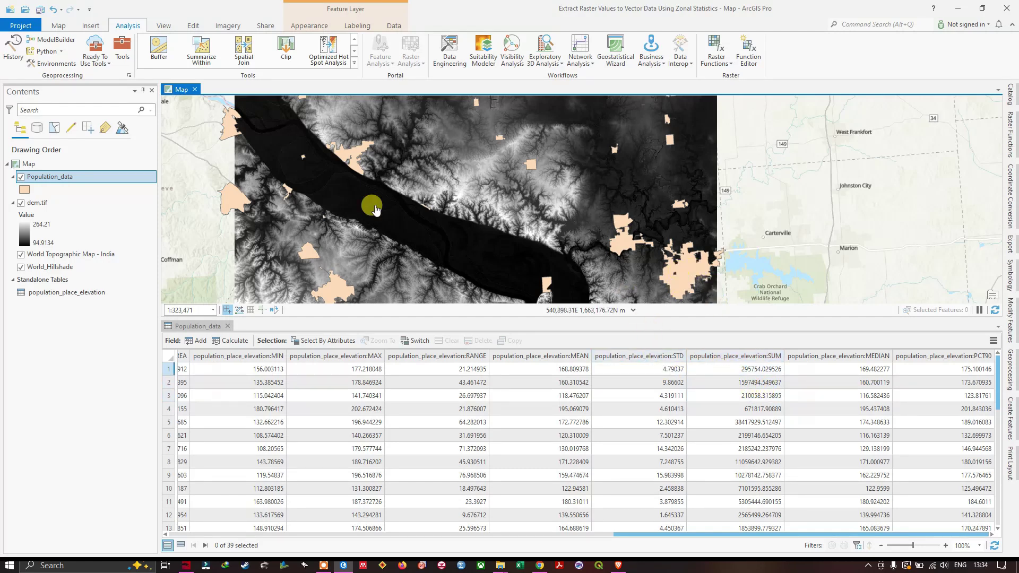
Step: Select the Carbondale polygon on the map and show only its selected record
{"action": "left_click", "coordinate": [59, 25]}
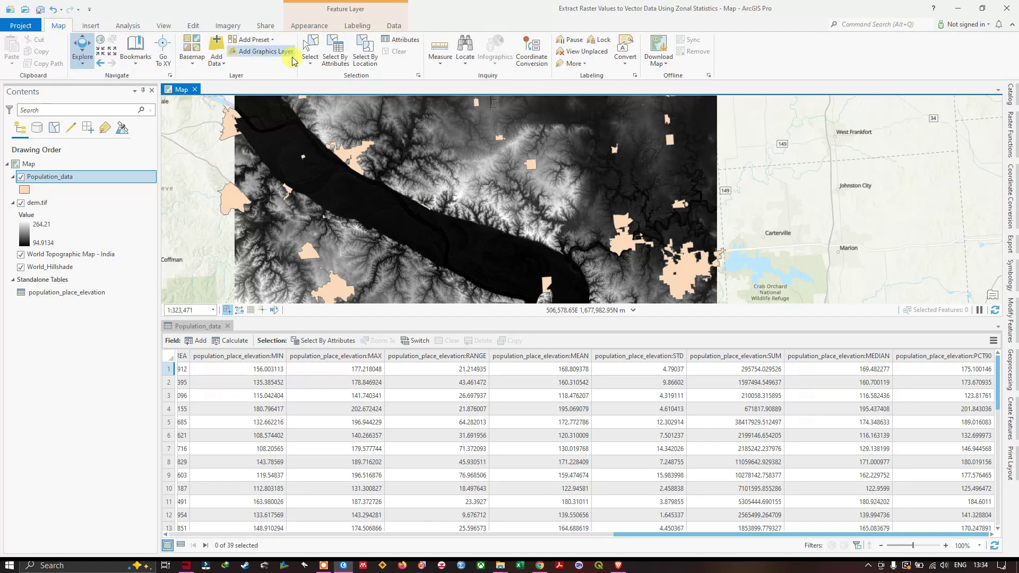
{"action": "left_click", "coordinate": [312, 51]}
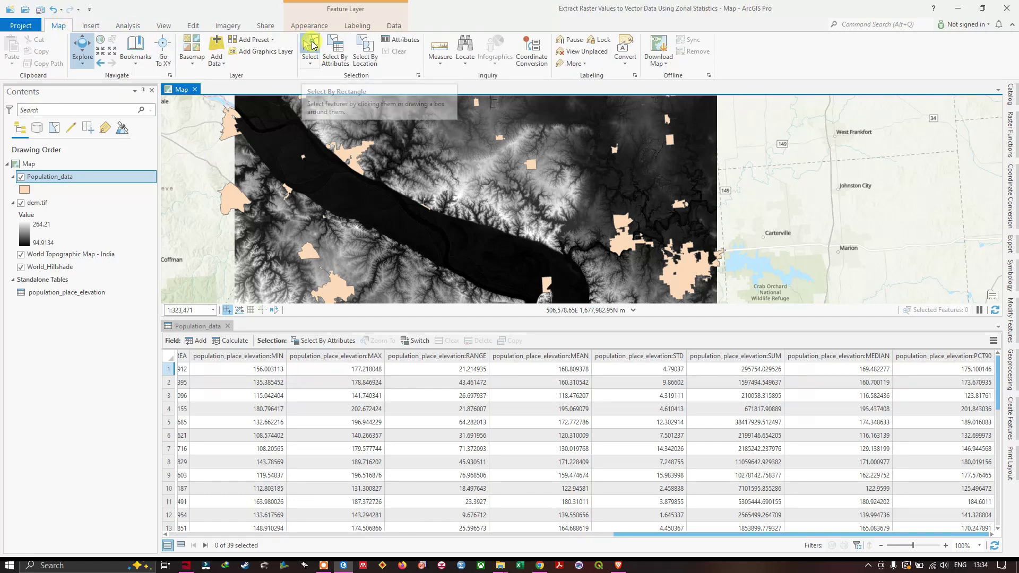
{"action": "left_click", "coordinate": [689, 270]}
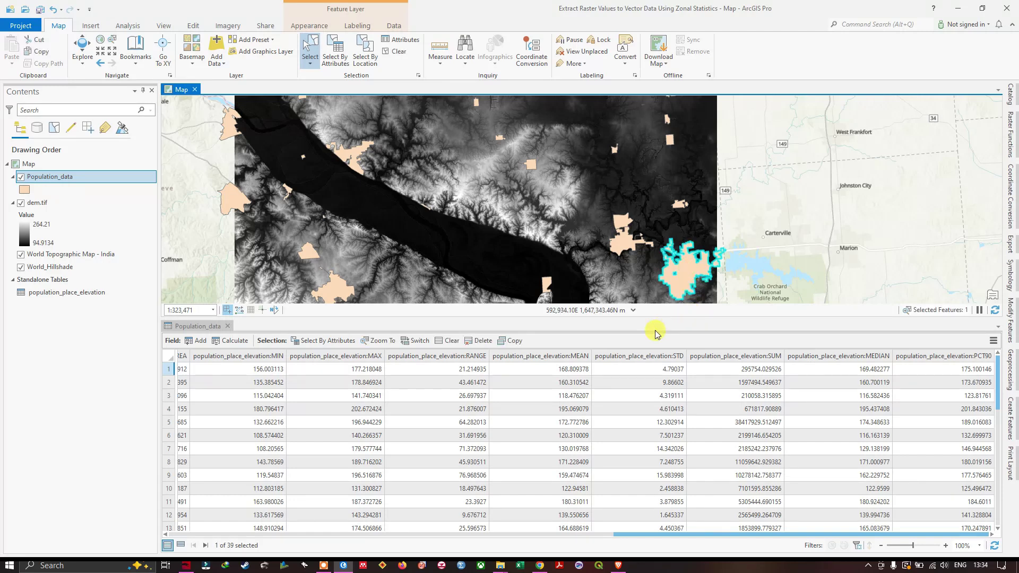
{"action": "left_click", "coordinate": [181, 545]}
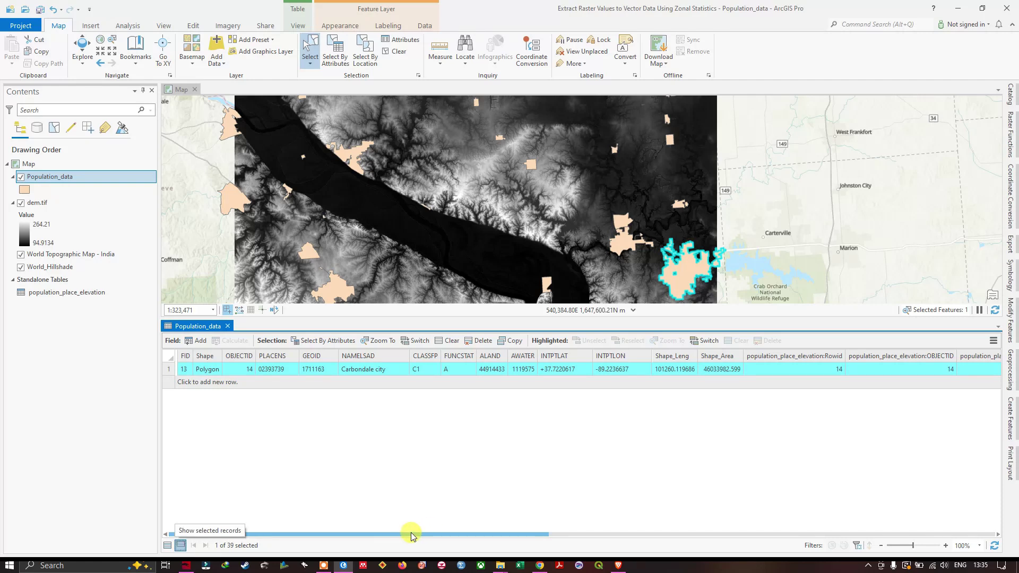
{"action": "left_click_drag", "start_coordinate": [410, 534], "coordinate": [677, 534]}
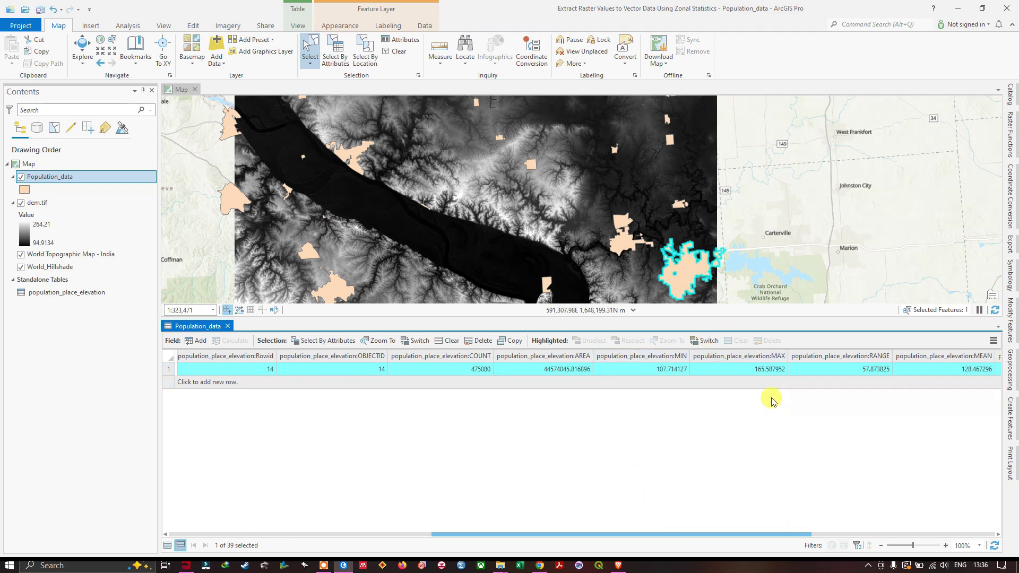
{"action": "left_click", "coordinate": [762, 370]}
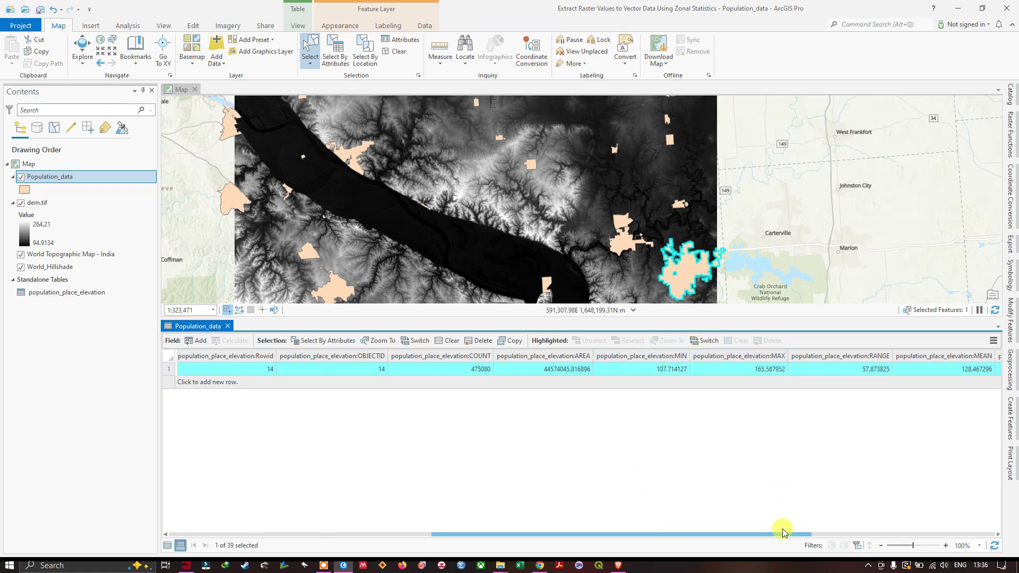
{"action": "left_click_drag", "start_coordinate": [784, 534], "coordinate": [814, 536]}
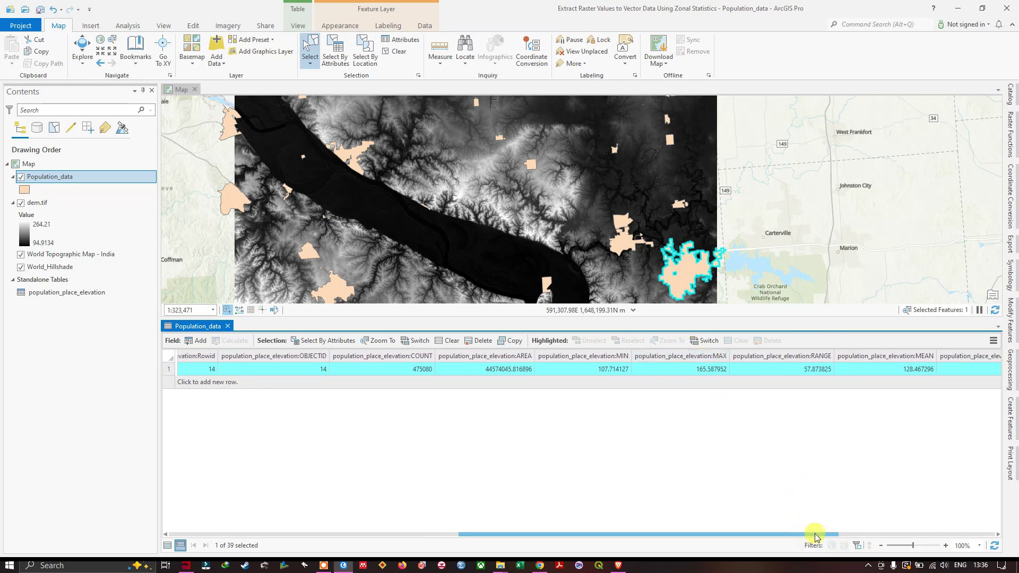
{"action": "left_click_drag", "start_coordinate": [816, 537], "coordinate": [880, 537]}
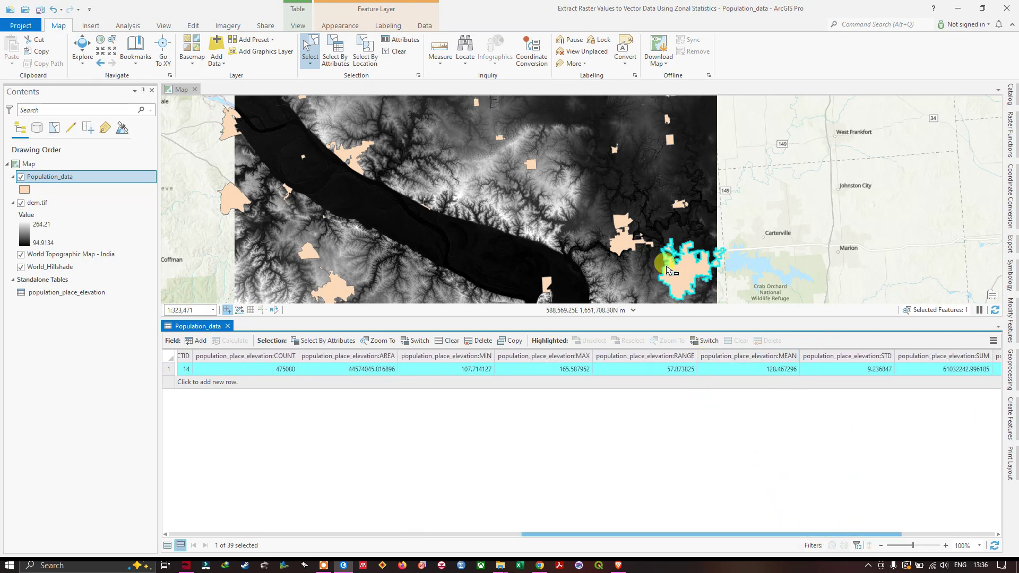
{"action": "left_click", "coordinate": [773, 374]}
{"action": "left_click_drag", "start_coordinate": [794, 534], "coordinate": [903, 531]}
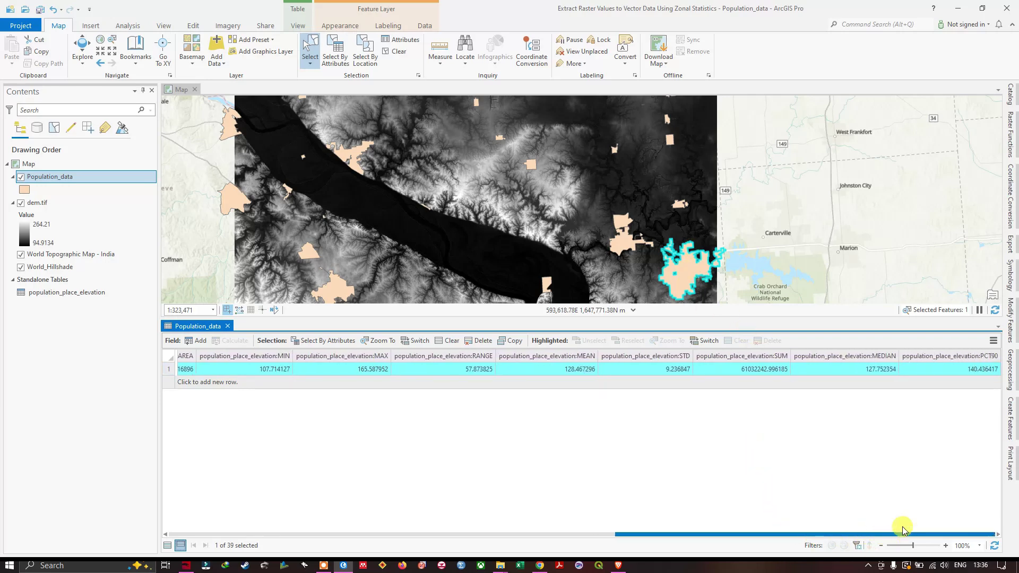
{"action": "left_click", "coordinate": [765, 369]}
{"action": "left_click", "coordinate": [841, 374]}
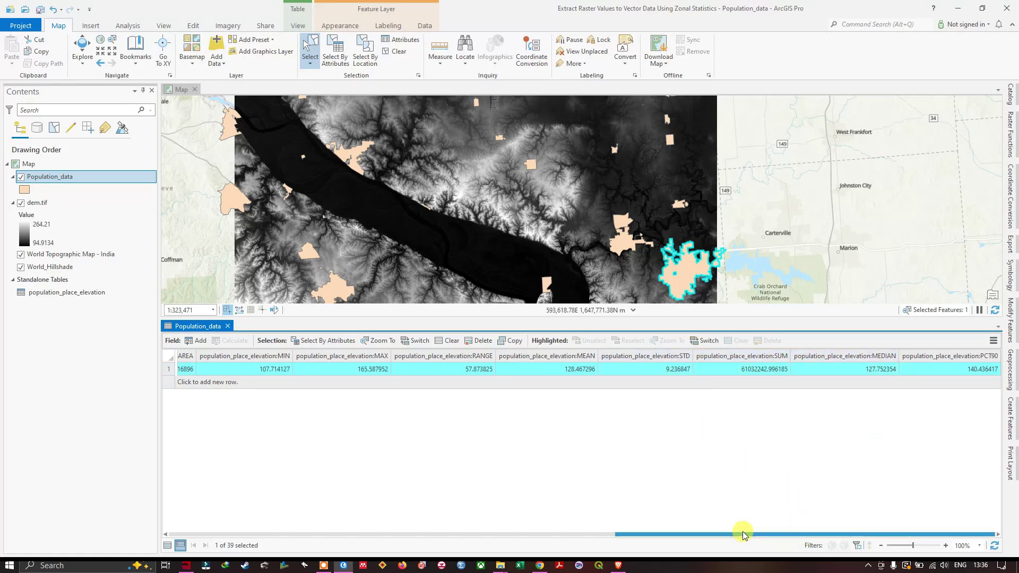
{"action": "left_click_drag", "start_coordinate": [743, 533], "coordinate": [581, 524]}
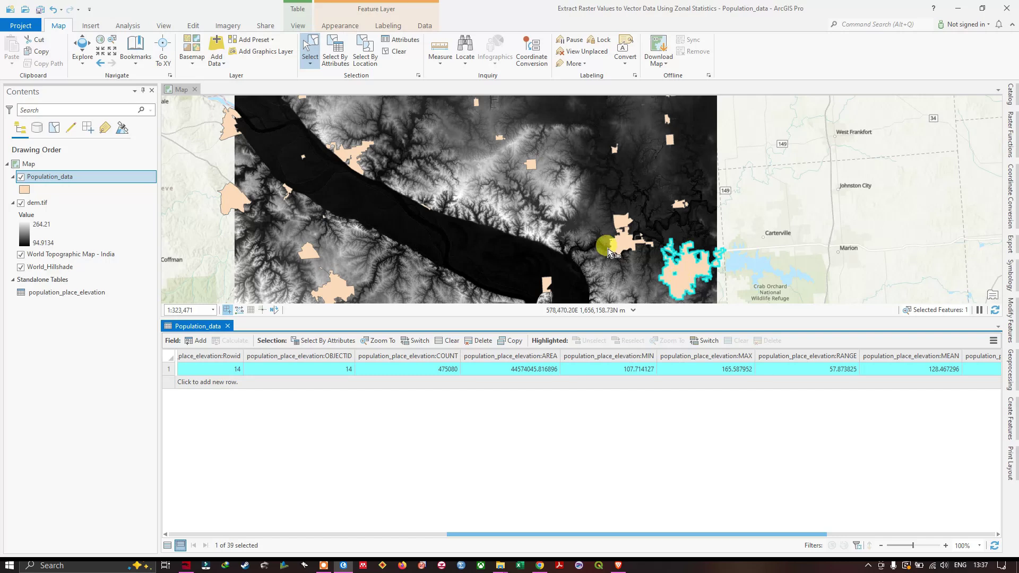
Step: Launch Export Features from the Population_data layer's Data menu
{"action": "right_click", "coordinate": [83, 181]}
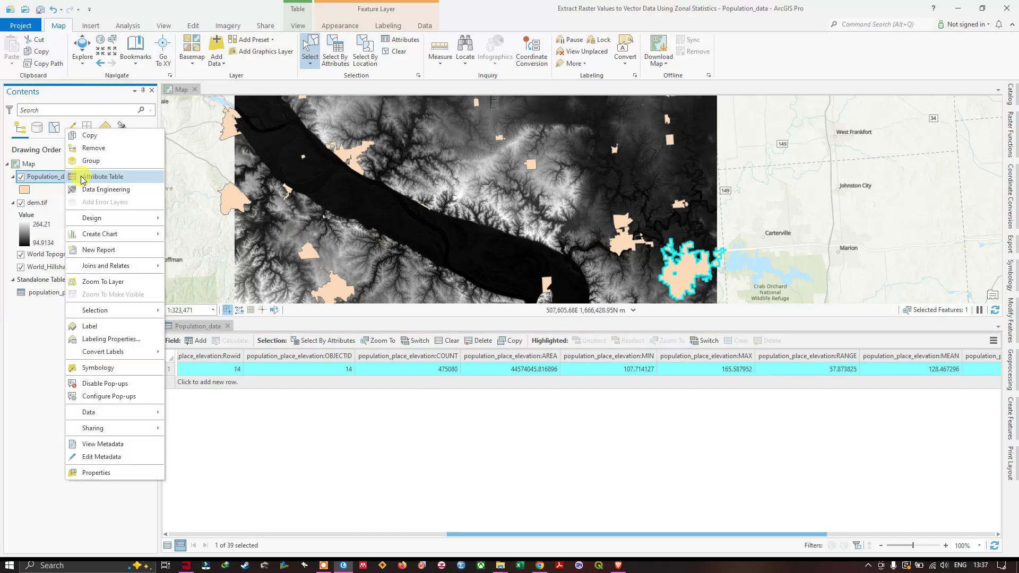
{"action": "mouse_move", "coordinate": [160, 268]}
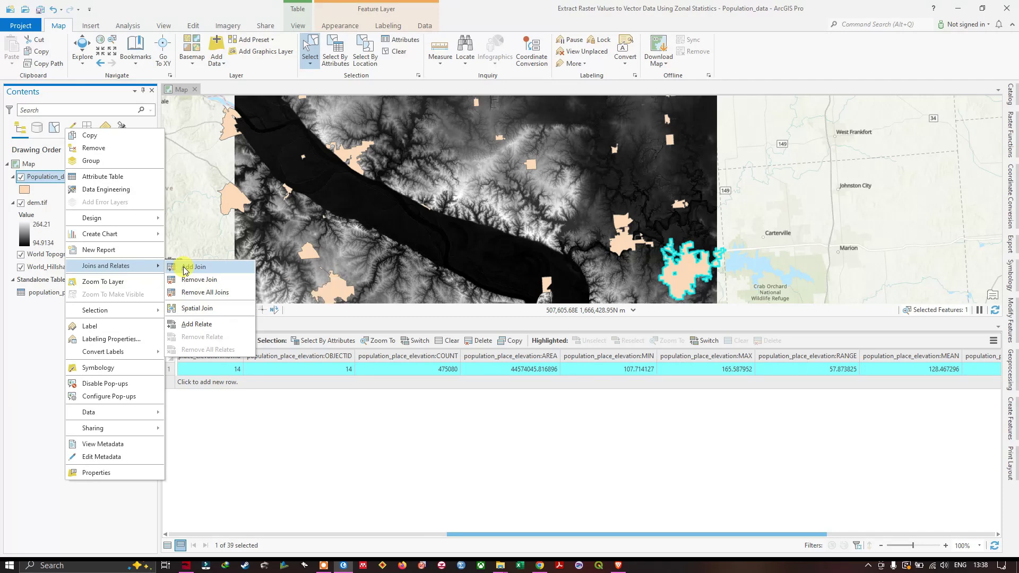
{"action": "right_click", "coordinate": [52, 178]}
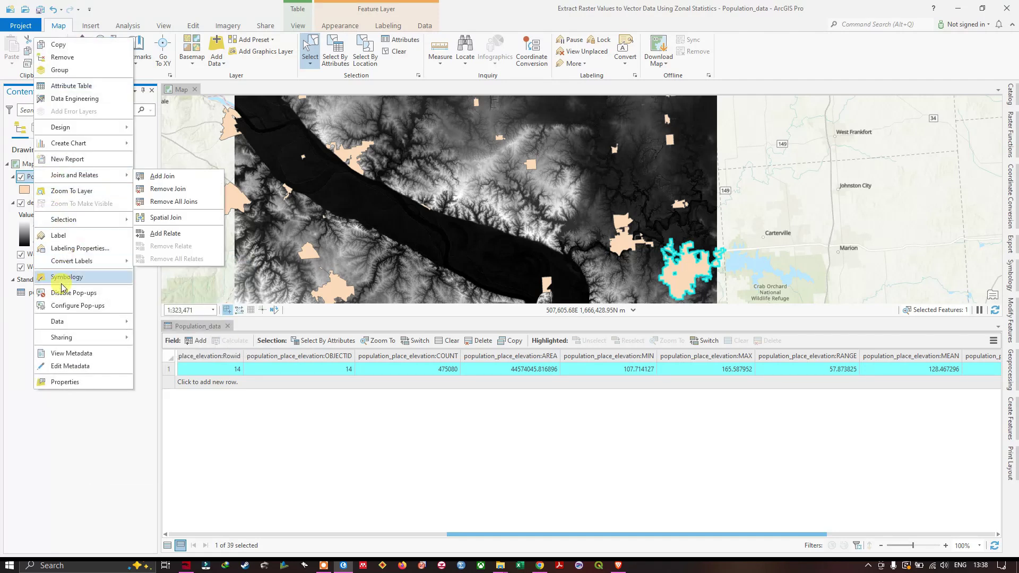
{"action": "mouse_move", "coordinate": [118, 323]}
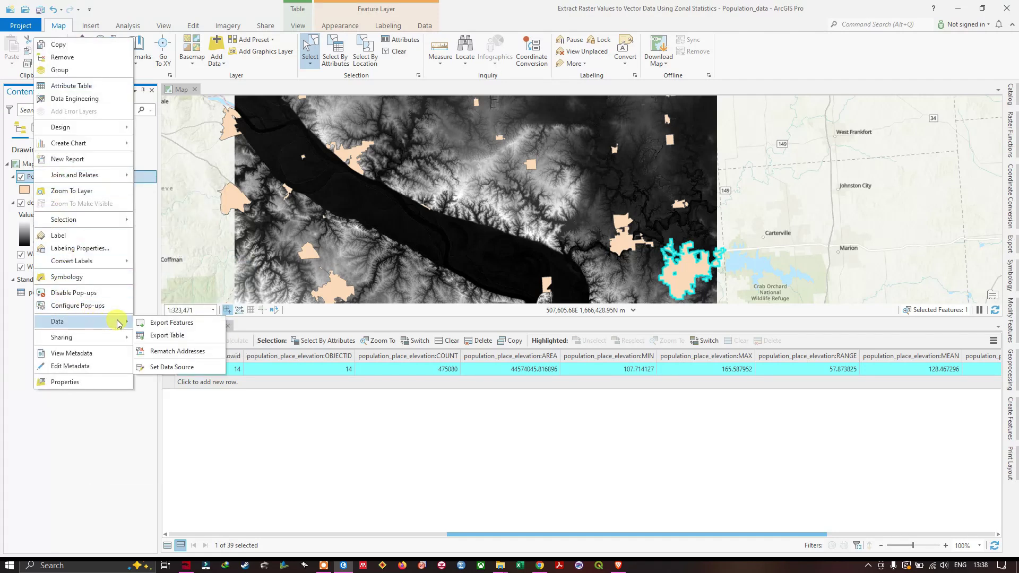
{"action": "left_click", "coordinate": [185, 324]}
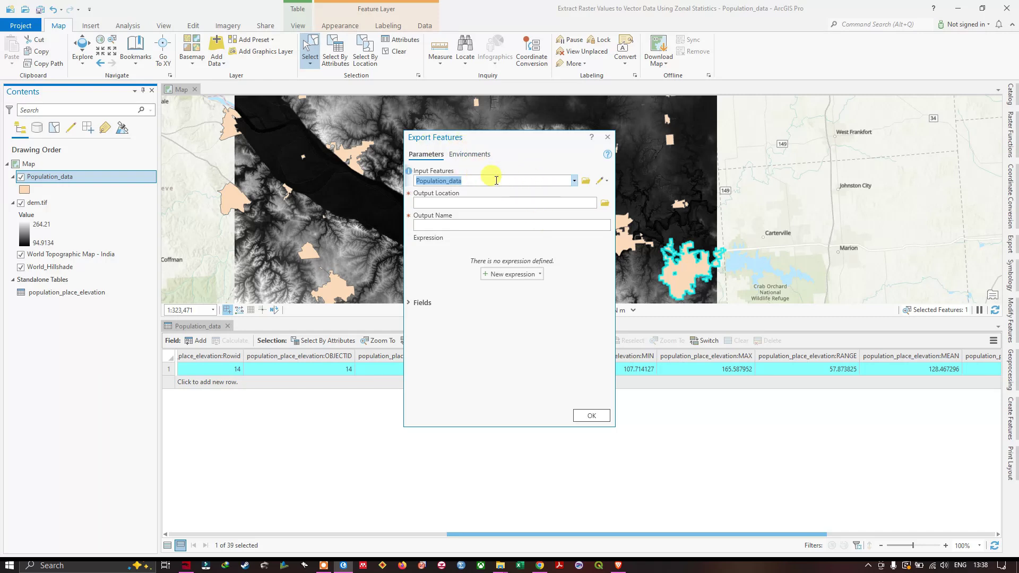
Step: Try saving the export as population_places_with_elevation, then dismiss the cannot-access error
{"action": "left_click", "coordinate": [603, 203]}
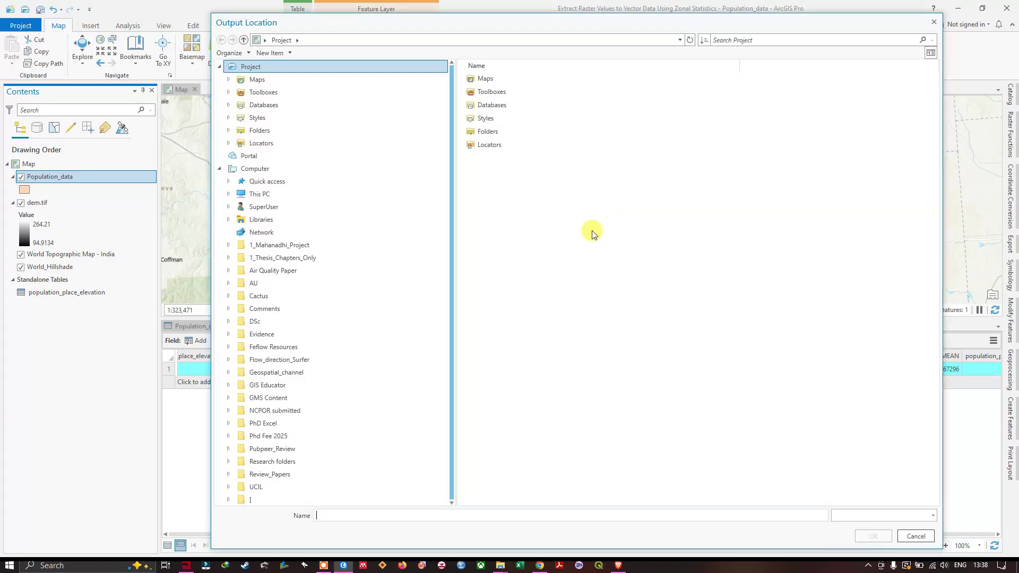
{"action": "left_click", "coordinate": [348, 516]}
{"action": "type", "text": "population_places_with_elevation"}
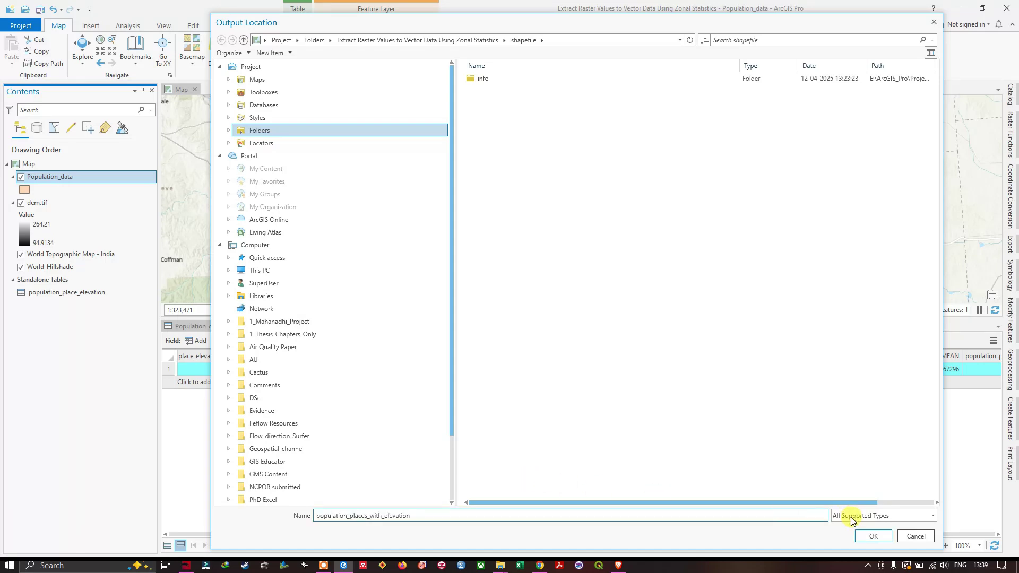
{"action": "left_click", "coordinate": [874, 536]}
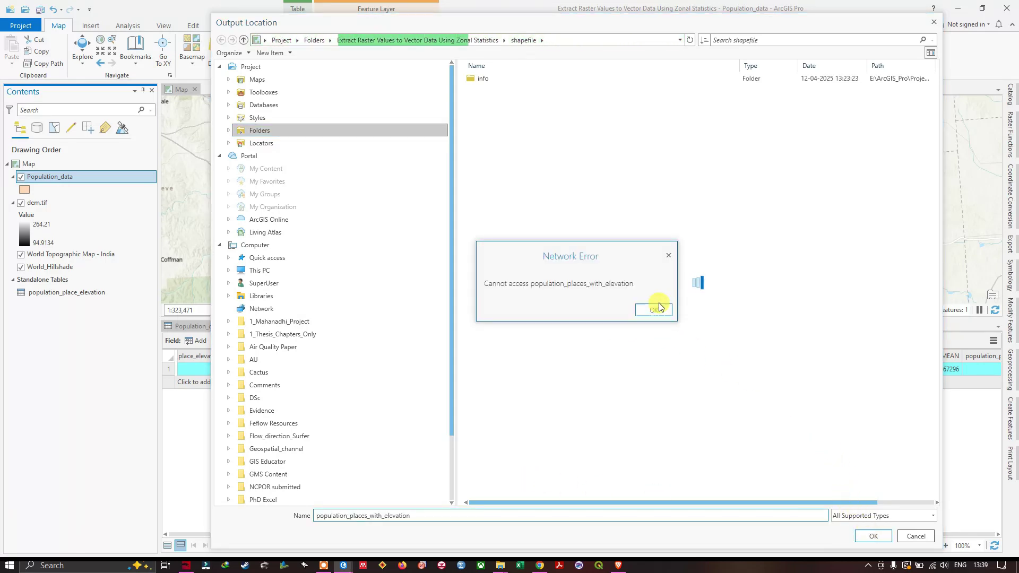
{"action": "left_click", "coordinate": [670, 257]}
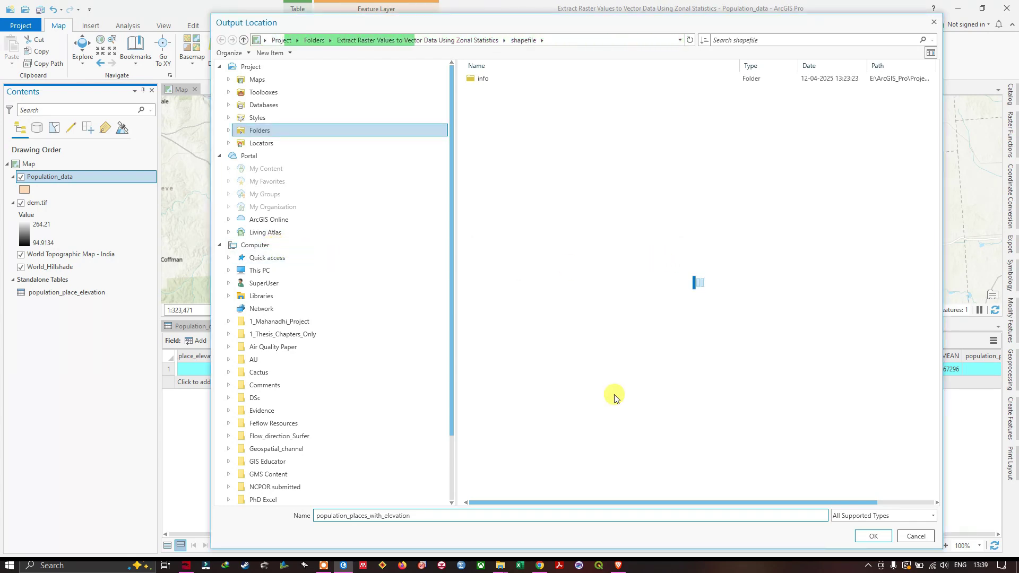
{"action": "left_click", "coordinate": [916, 537]}
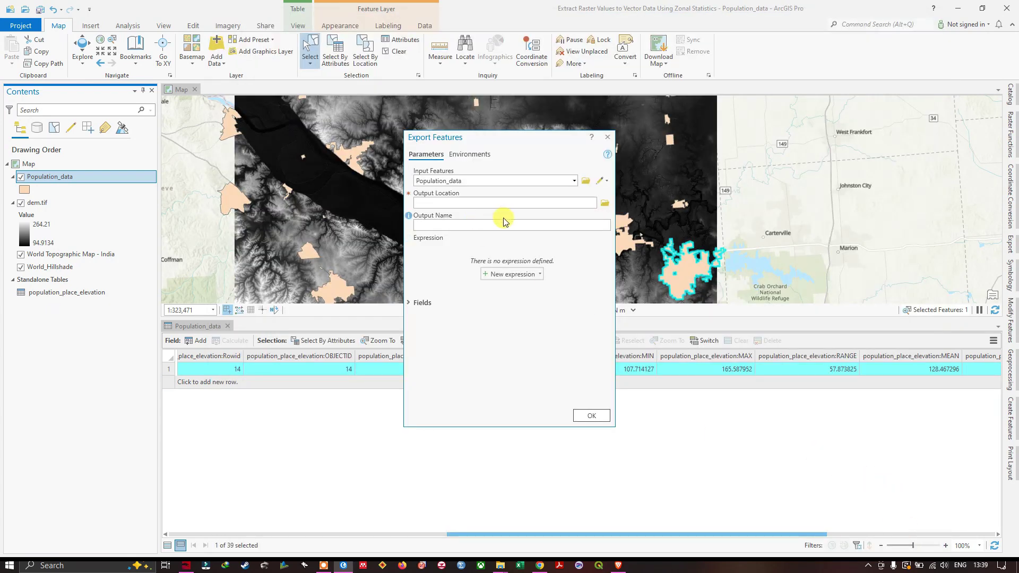
Step: Retry the output location in the Datasets folder with the name PlaceswithElevation, dismissing another access error
{"action": "left_click", "coordinate": [604, 205]}
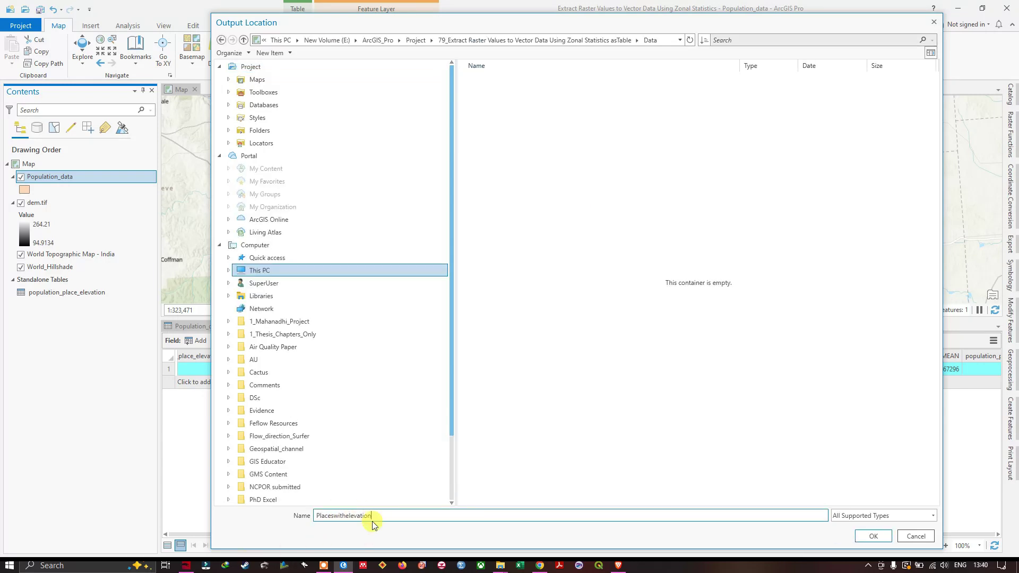
{"action": "left_click", "coordinate": [873, 536]}
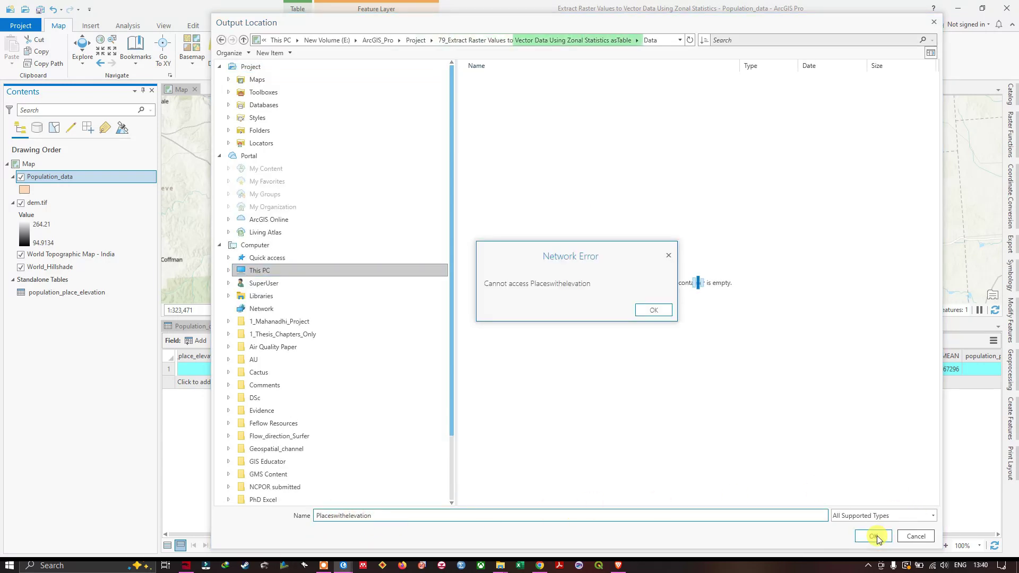
{"action": "left_click", "coordinate": [658, 311]}
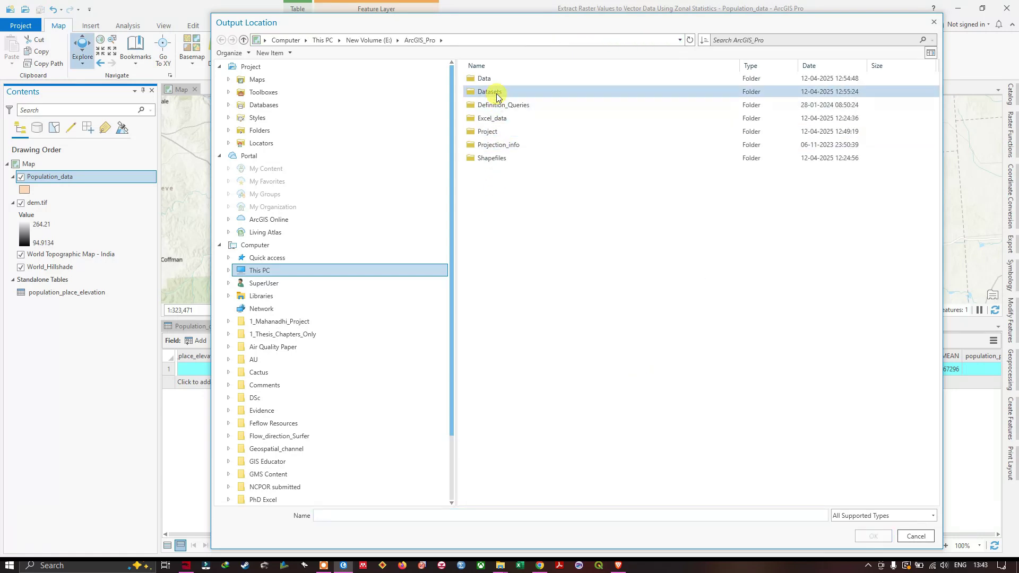
{"action": "double_click", "coordinate": [489, 92]}
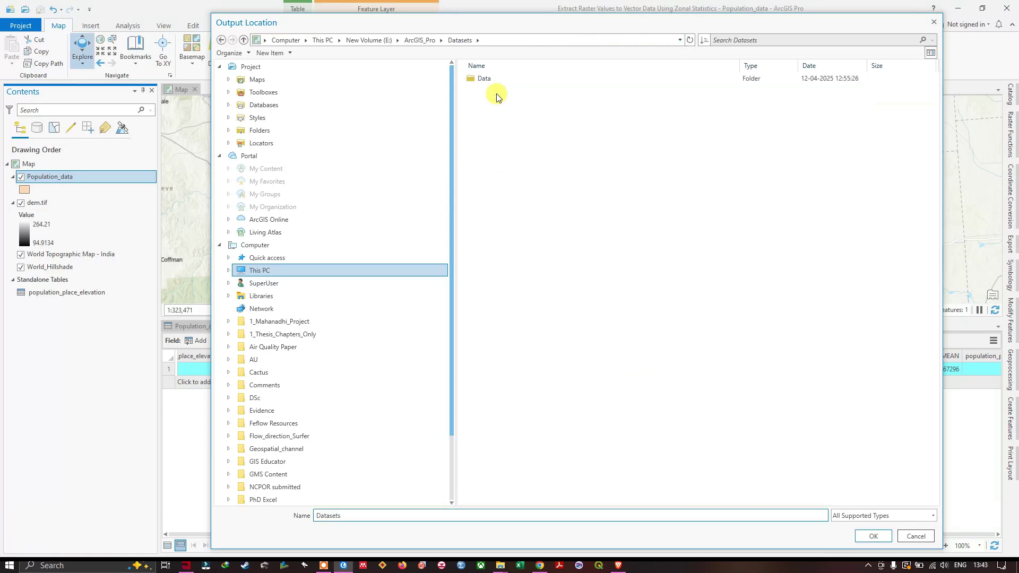
{"action": "left_click", "coordinate": [351, 516]}
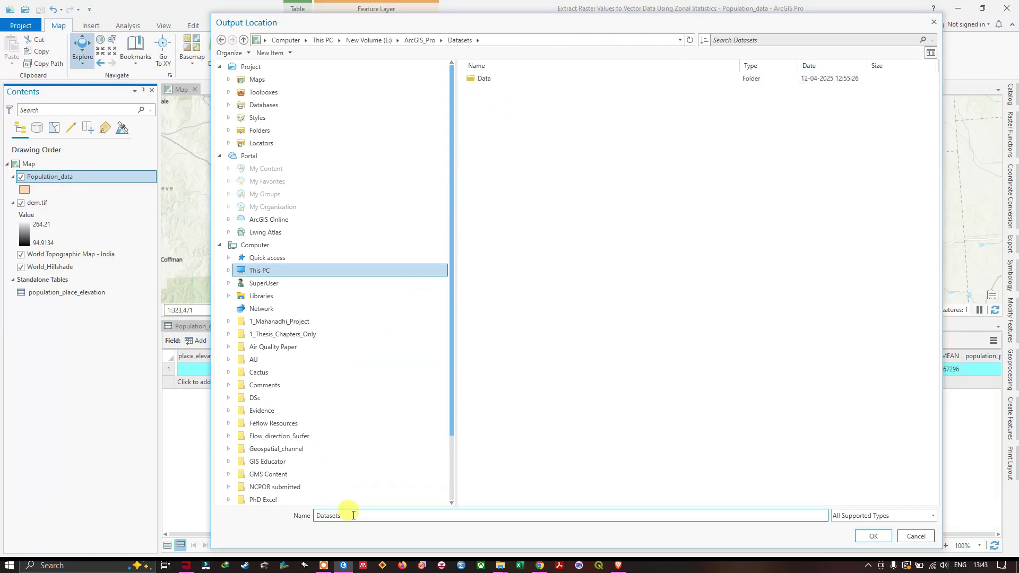
{"action": "key", "text": "ctrl+a"}
{"action": "type", "text": "PlaceswithElevation"}
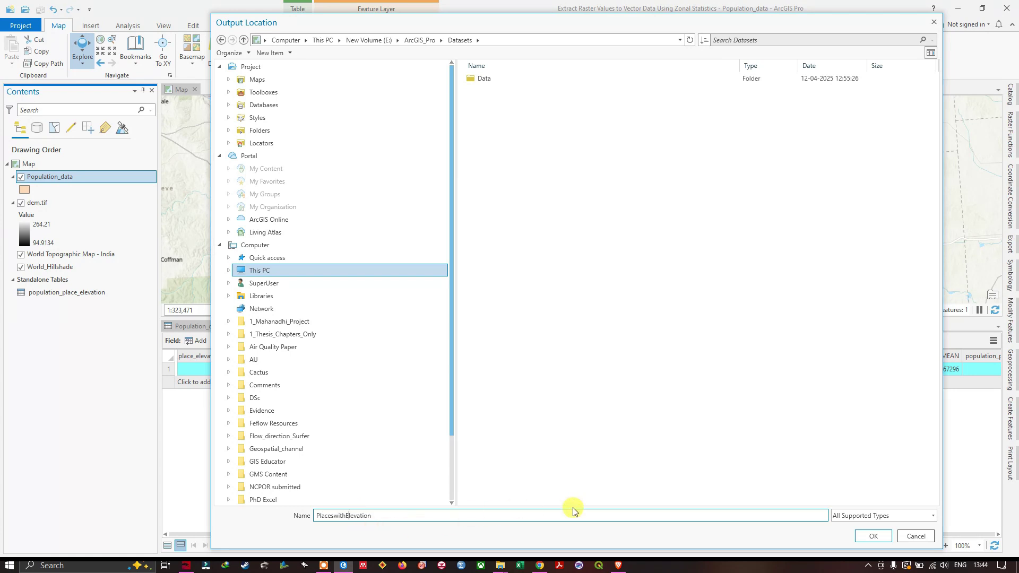
{"action": "left_click", "coordinate": [874, 537]}
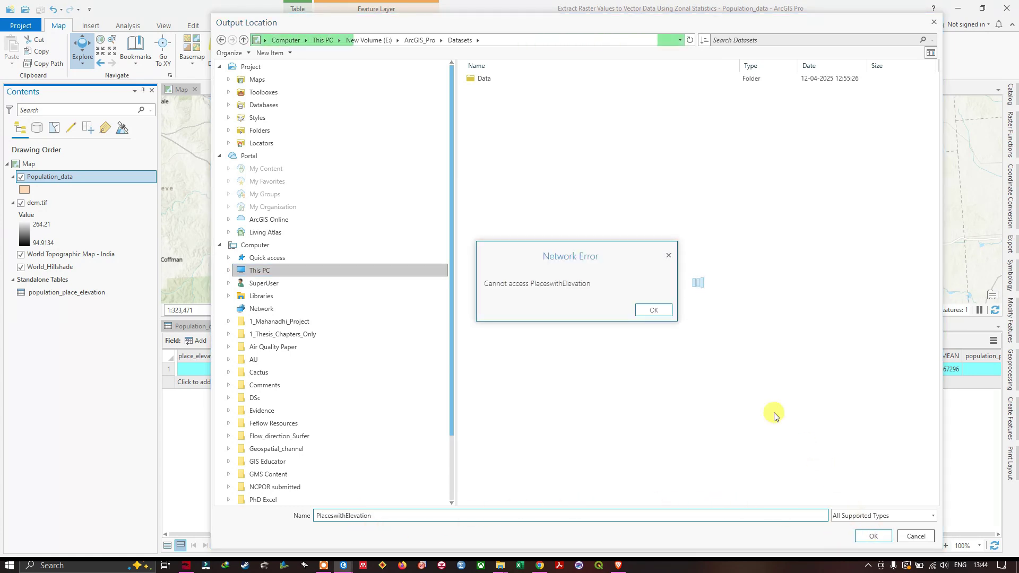
{"action": "left_click", "coordinate": [654, 310]}
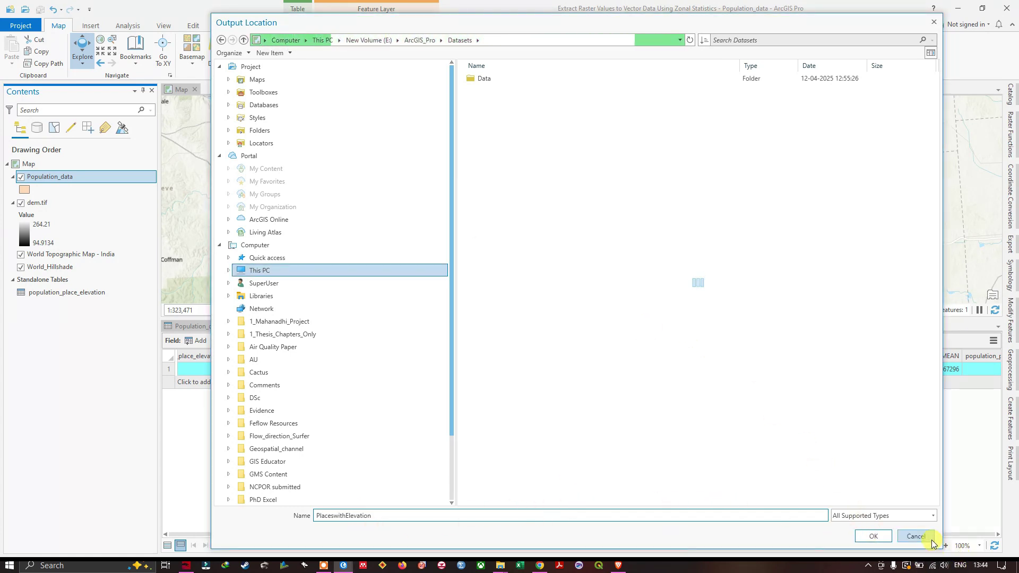
Step: Set Datasets as the output location, name the output placeswithelevation, and run the export
{"action": "left_click", "coordinate": [537, 80]}
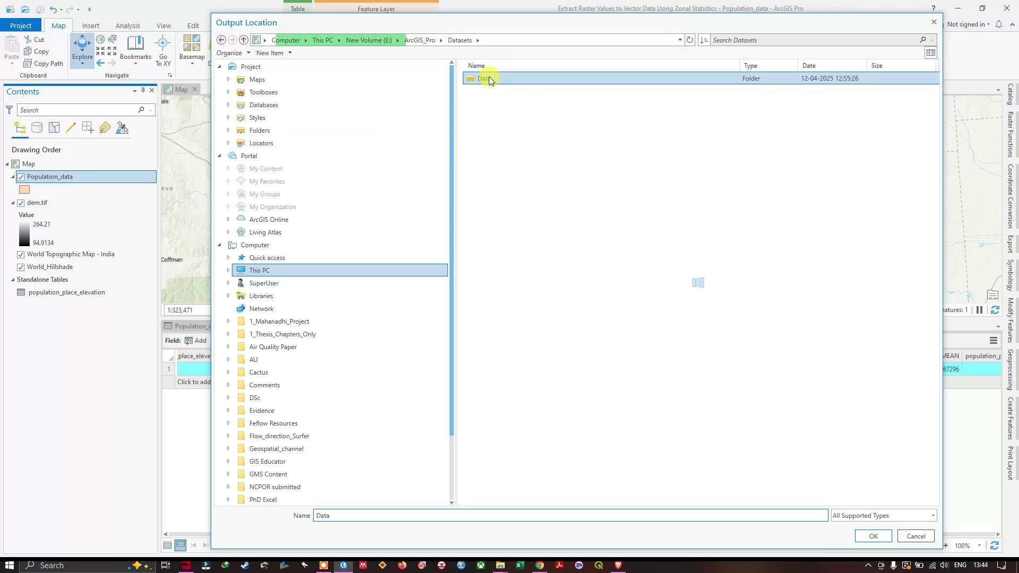
{"action": "left_click", "coordinate": [873, 536]}
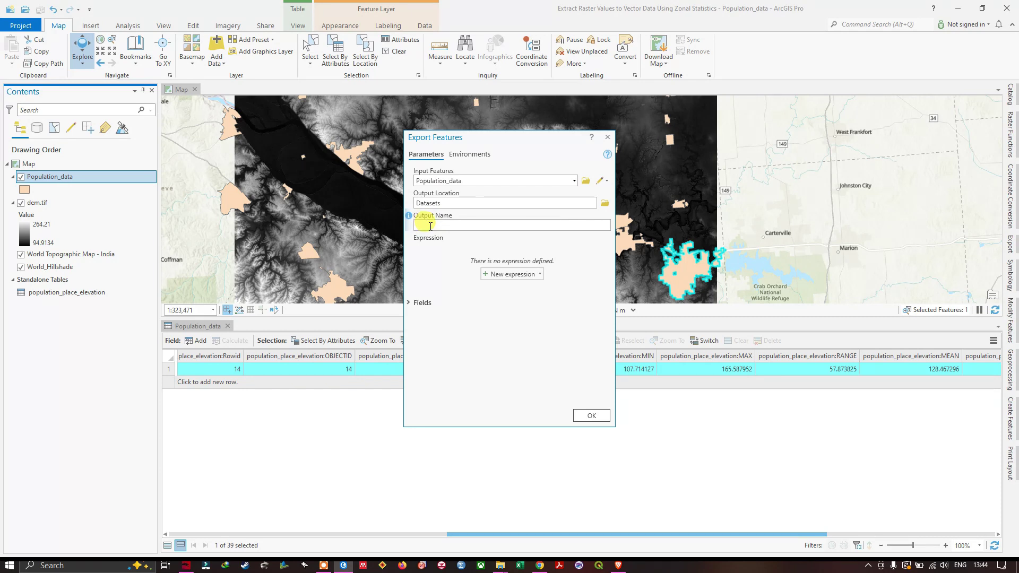
{"action": "type", "text": "placeswithelevation"}
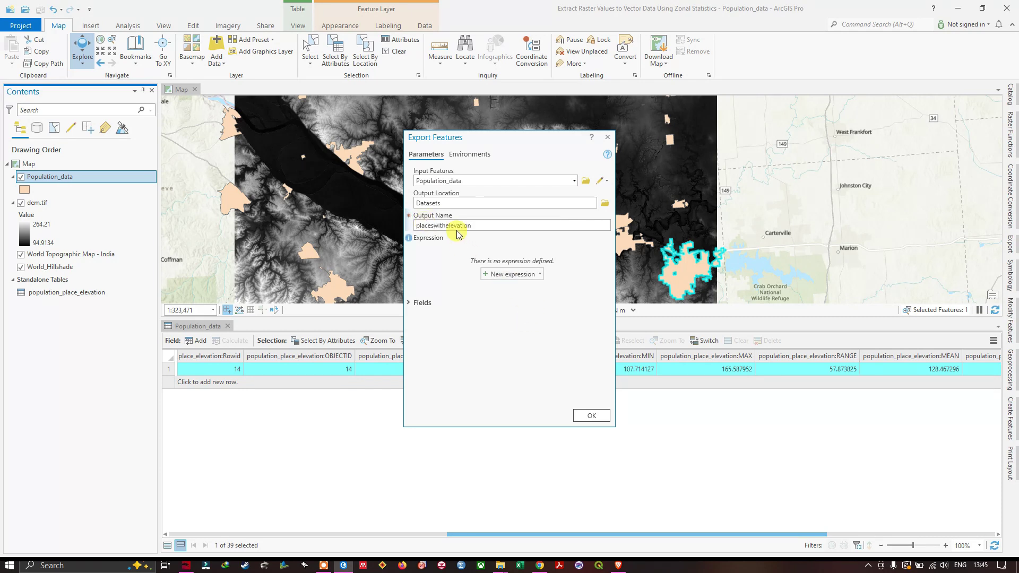
{"action": "left_click", "coordinate": [597, 416]}
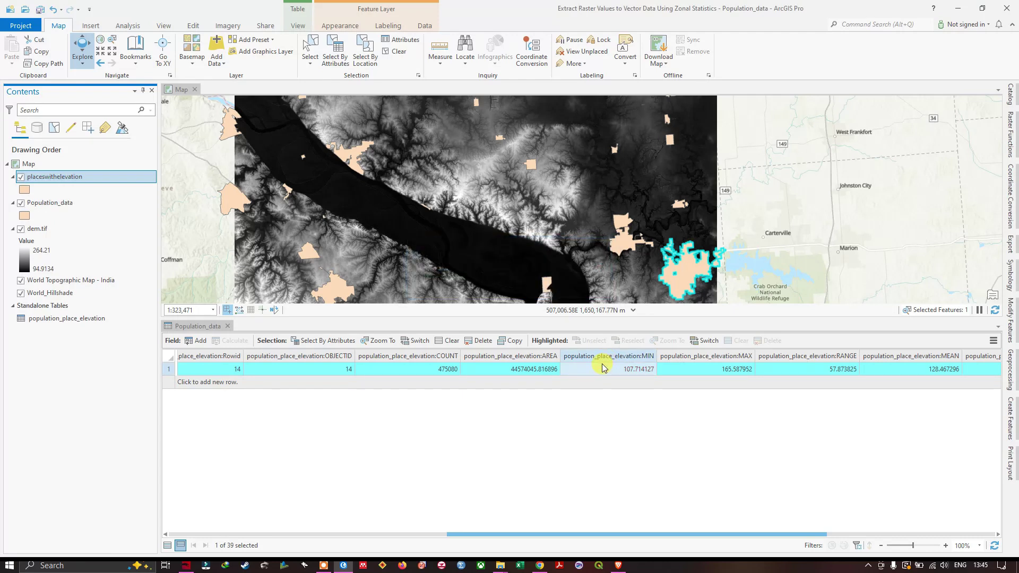
Step: Open the placeswithelevation attribute table from its layer menu, then clear the map selection
{"action": "right_click", "coordinate": [63, 179]}
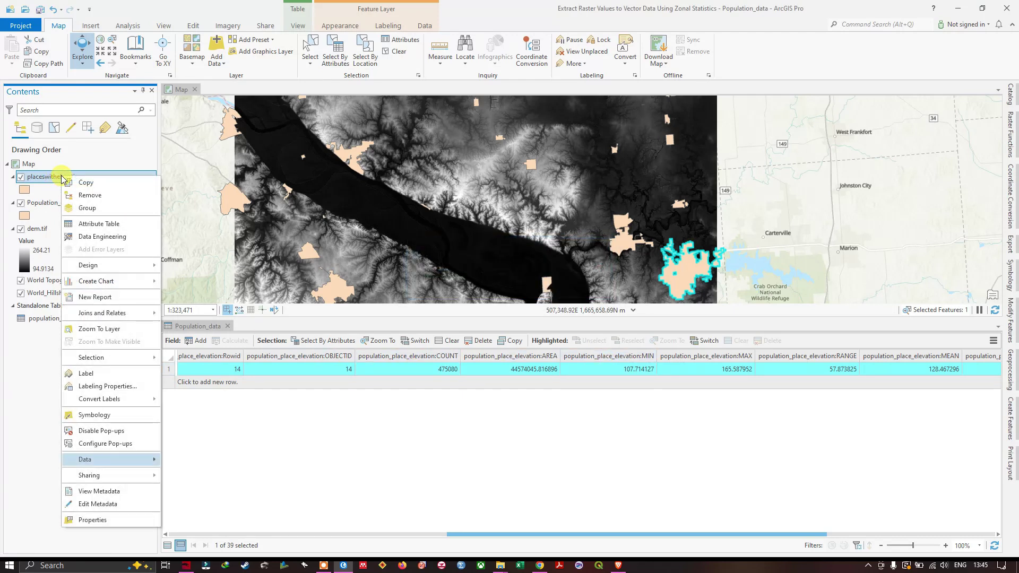
{"action": "left_click", "coordinate": [96, 228]}
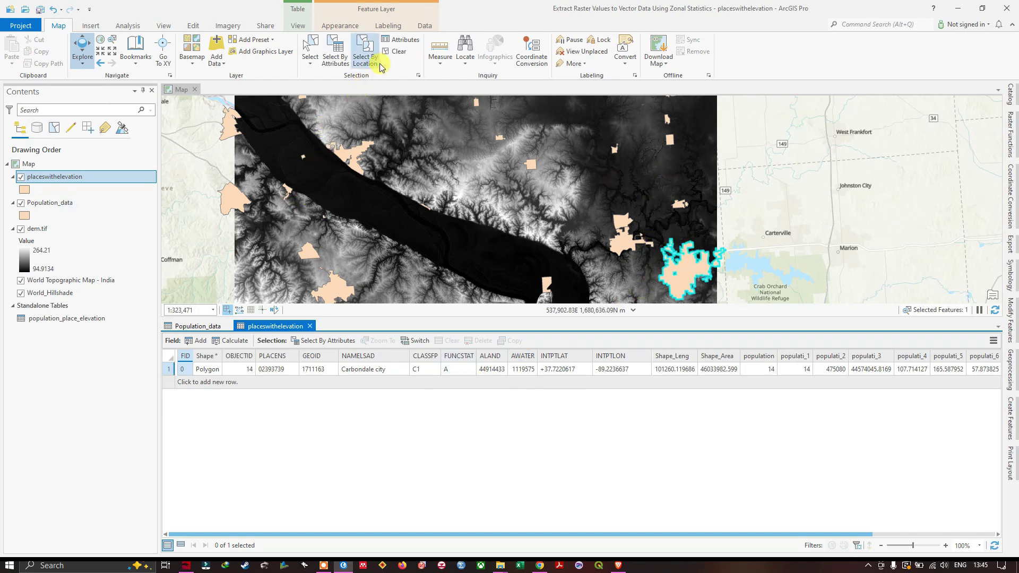
{"action": "left_click", "coordinate": [394, 56]}
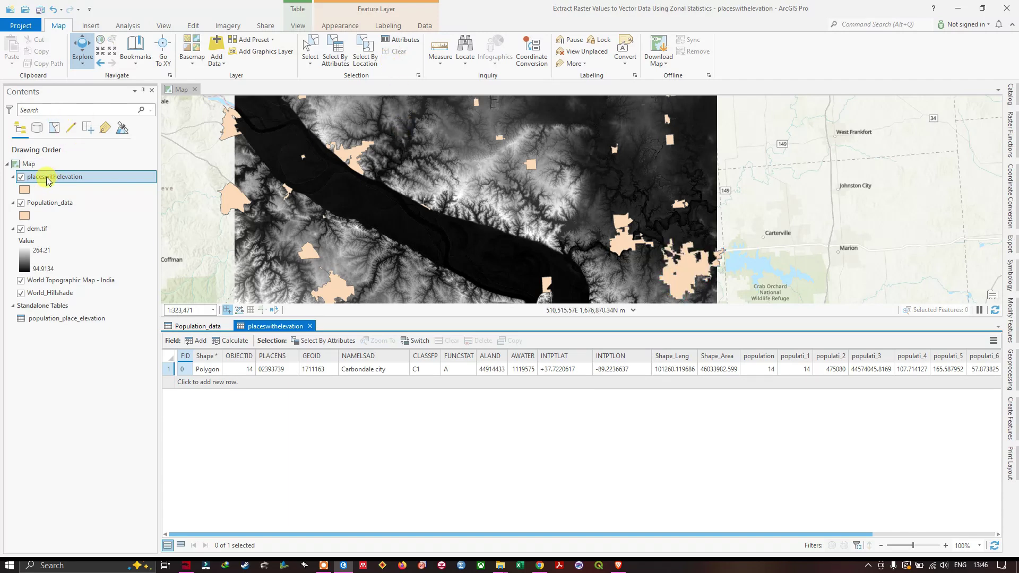
Step: Open Export Features for the Population_data layer
{"action": "right_click", "coordinate": [48, 206]}
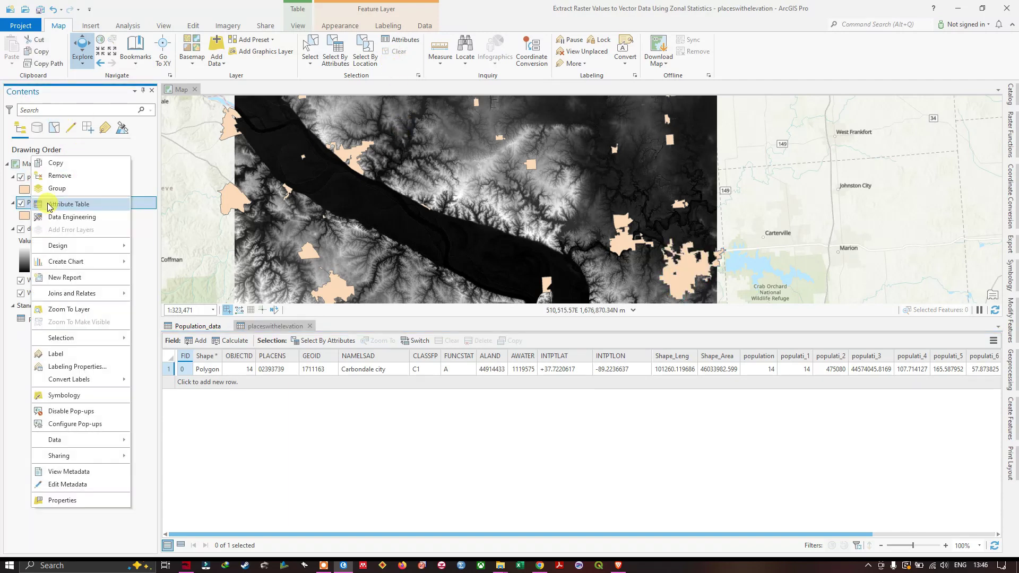
{"action": "right_click", "coordinate": [142, 205]}
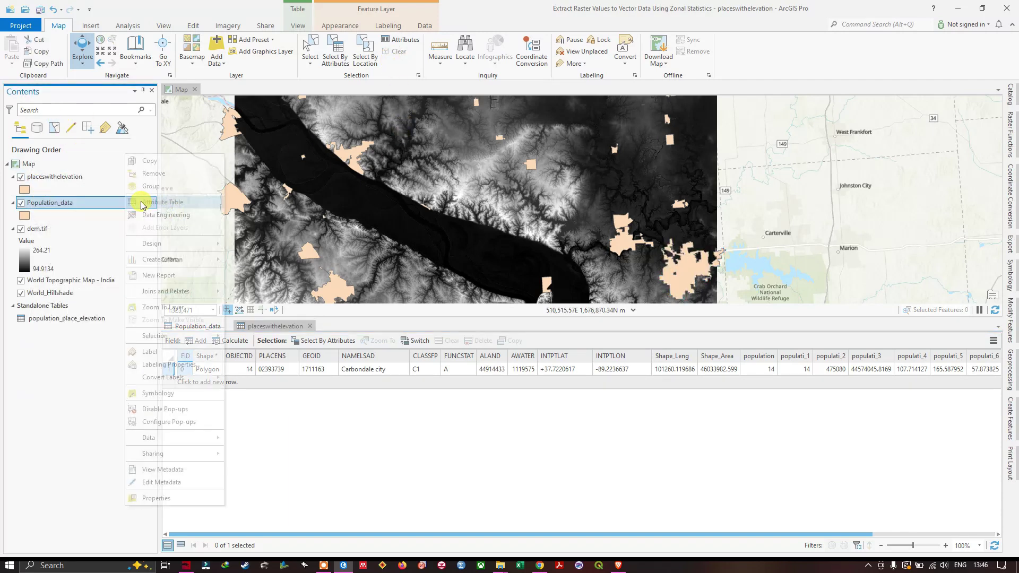
{"action": "right_click", "coordinate": [89, 206]}
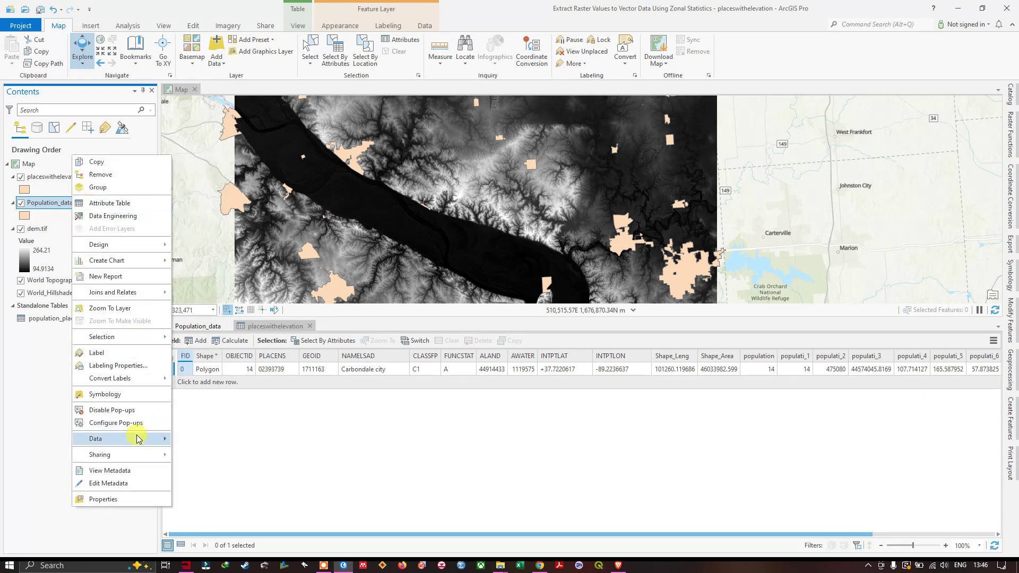
{"action": "mouse_move", "coordinate": [156, 438]}
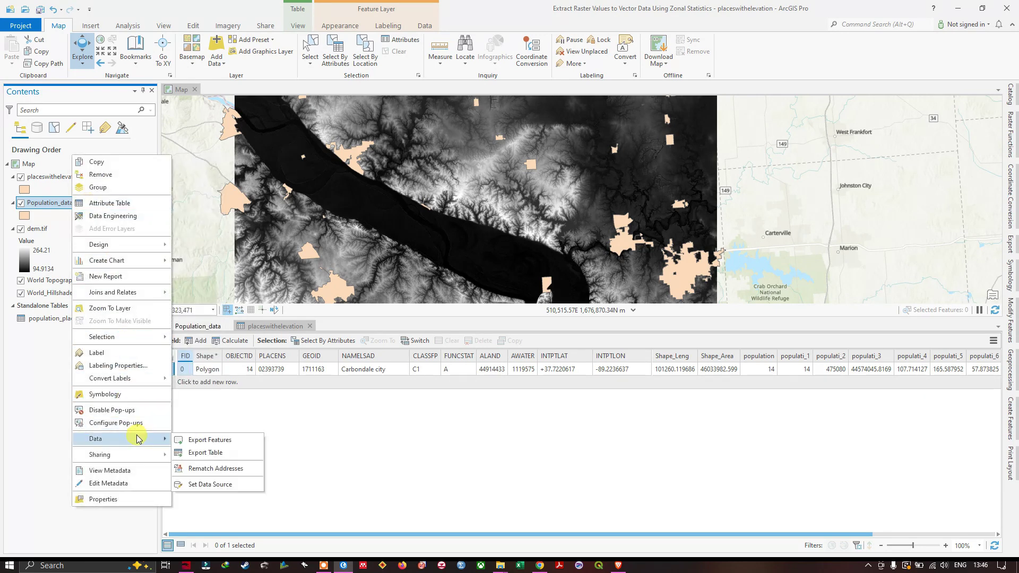
{"action": "left_click", "coordinate": [223, 441]}
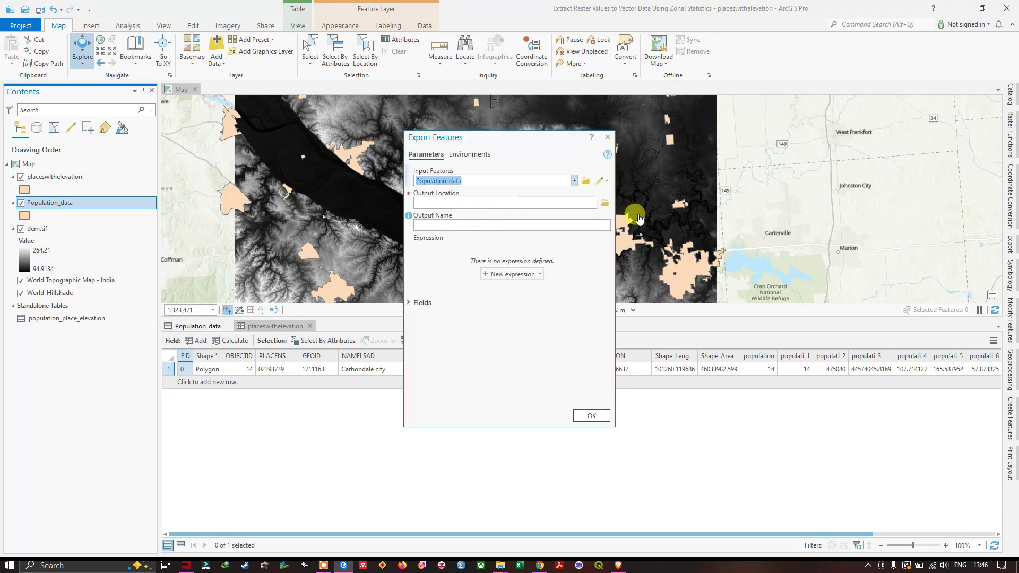
Step: Save the export to the Data folder as population_places_with_elevation and run it
{"action": "left_click", "coordinate": [604, 203]}
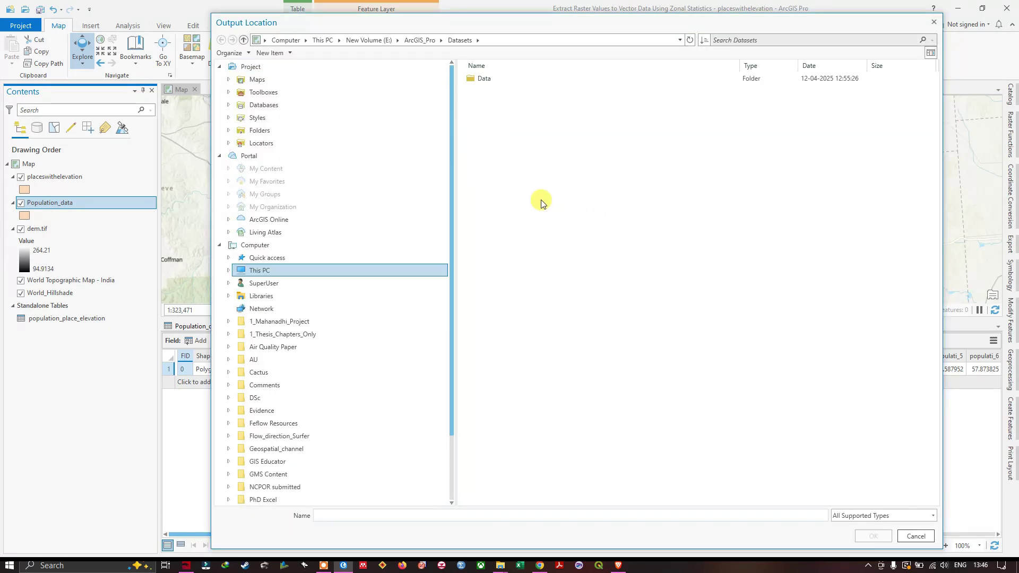
{"action": "left_click", "coordinate": [484, 79]}
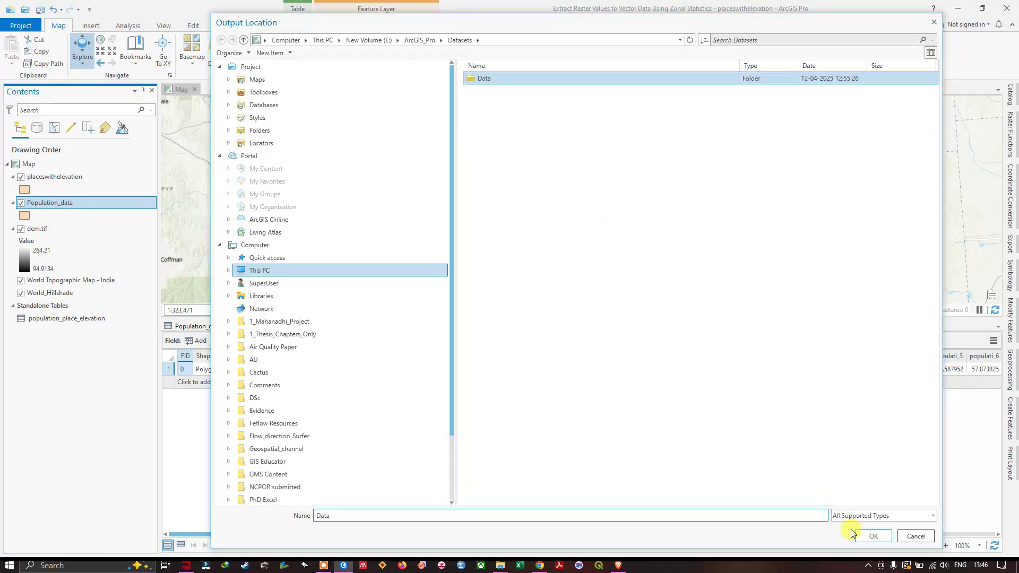
{"action": "left_click", "coordinate": [871, 536]}
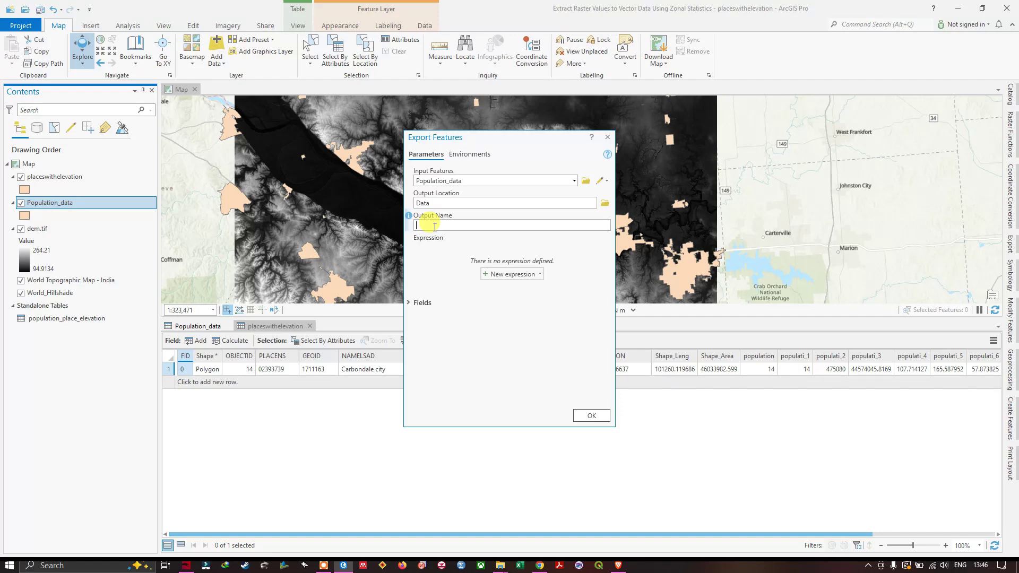
{"action": "type", "text": "population_places_with_elevation"}
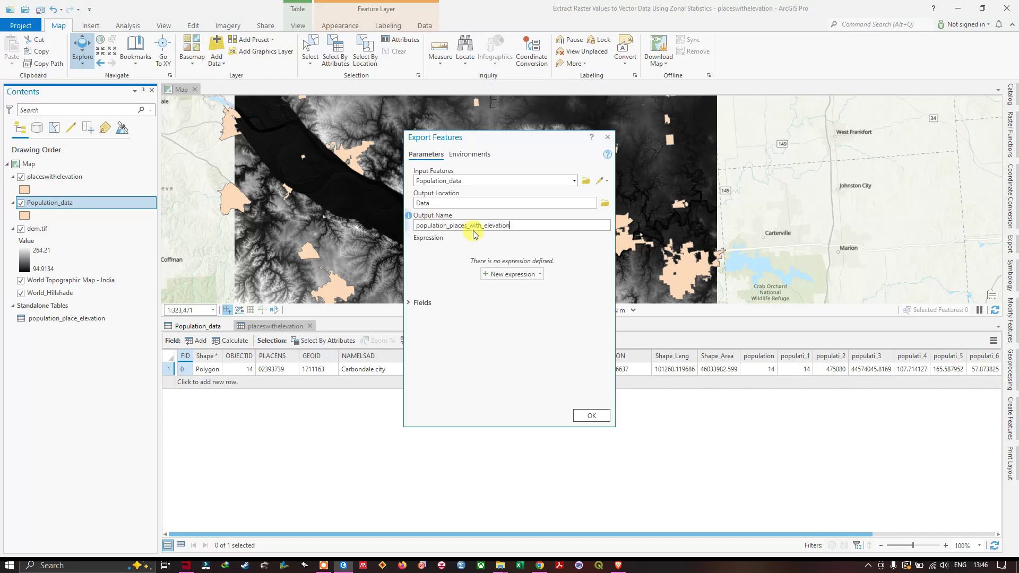
{"action": "left_click", "coordinate": [591, 416]}
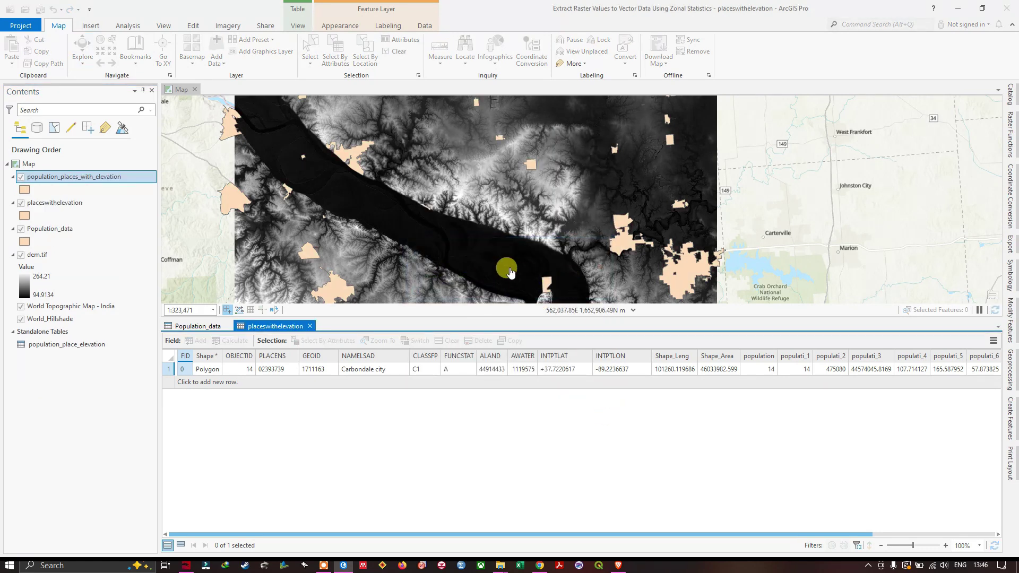
Step: Hide placeswithelevation and close the placeswithelevation and Population_data table tabs
{"action": "left_click", "coordinate": [21, 203]}
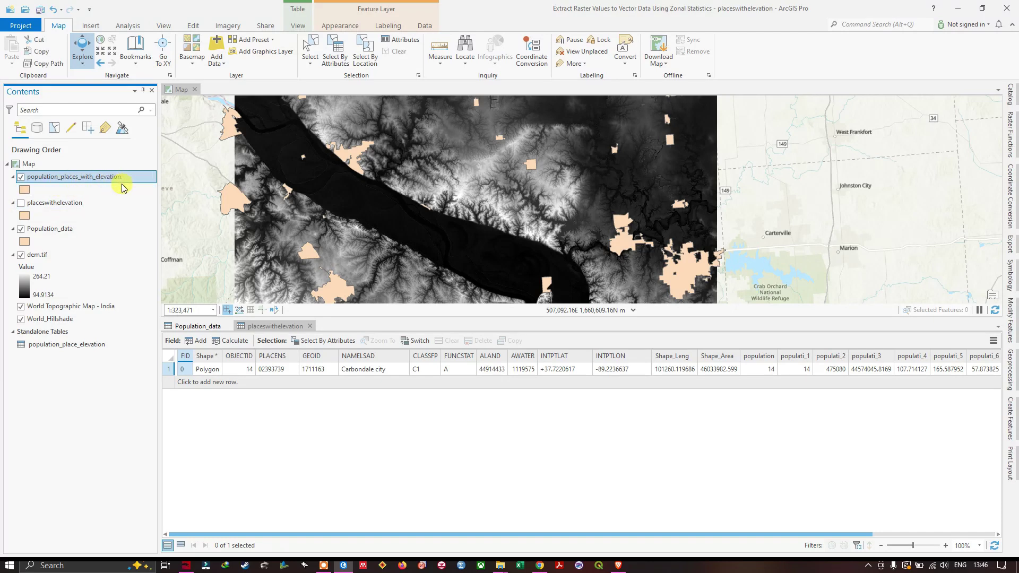
{"action": "left_click", "coordinate": [310, 326]}
{"action": "left_click", "coordinate": [229, 326]}
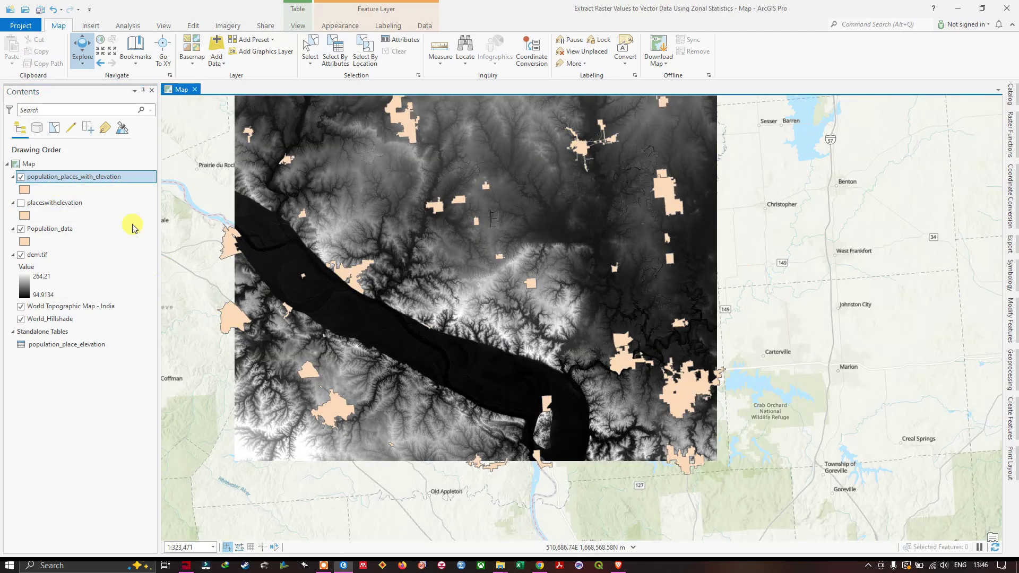
Step: Open the population_places_with_elevation attribute table showing all 39 places
{"action": "right_click", "coordinate": [83, 177]}
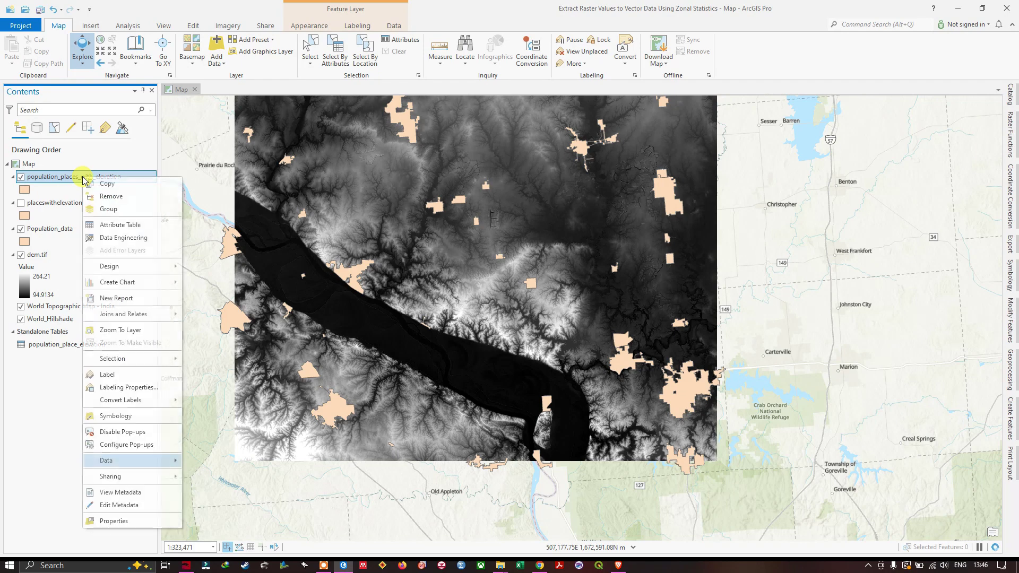
{"action": "left_click", "coordinate": [131, 225]}
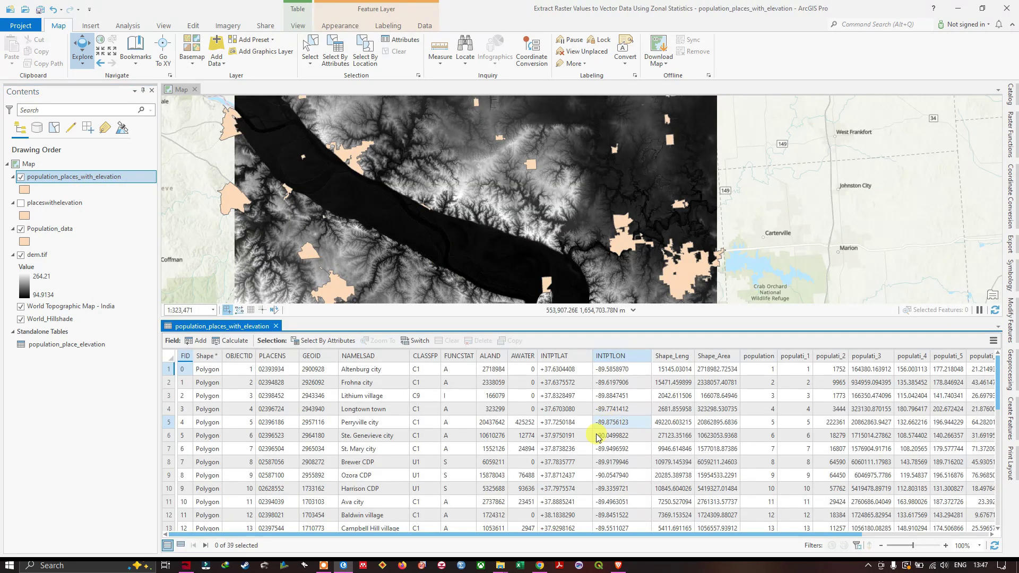
{"action": "left_click_drag", "start_coordinate": [687, 533], "coordinate": [905, 532]}
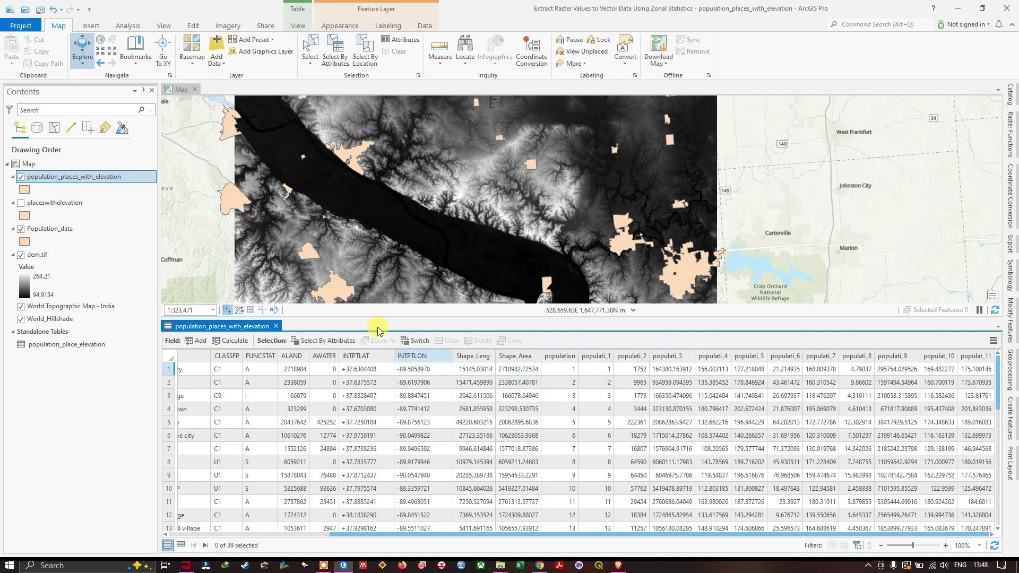
Step: Open the Population_data attribute table and inspect its joined COUNT and AREA elevation fields
{"action": "right_click", "coordinate": [62, 236]}
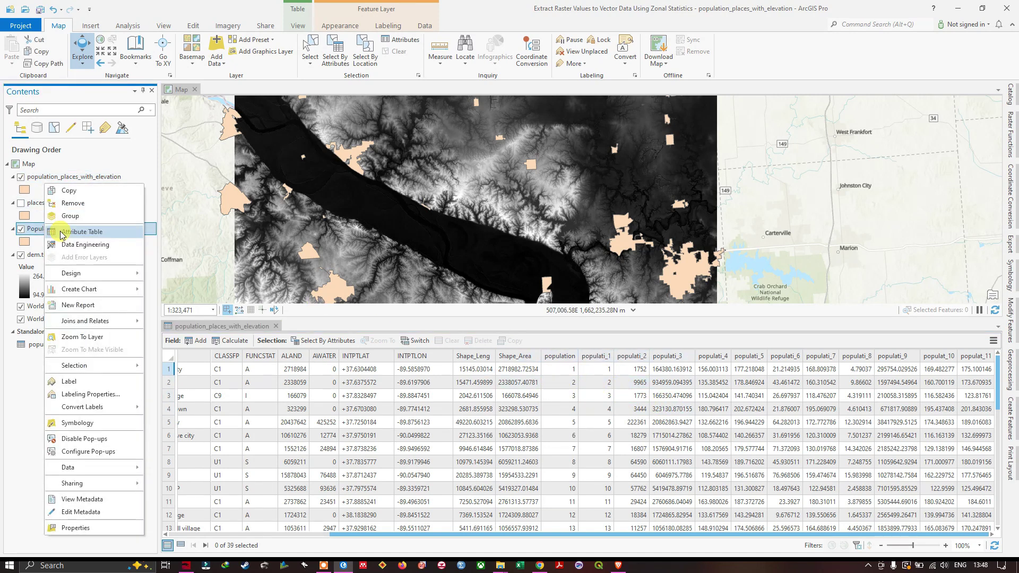
{"action": "left_click", "coordinate": [79, 232]}
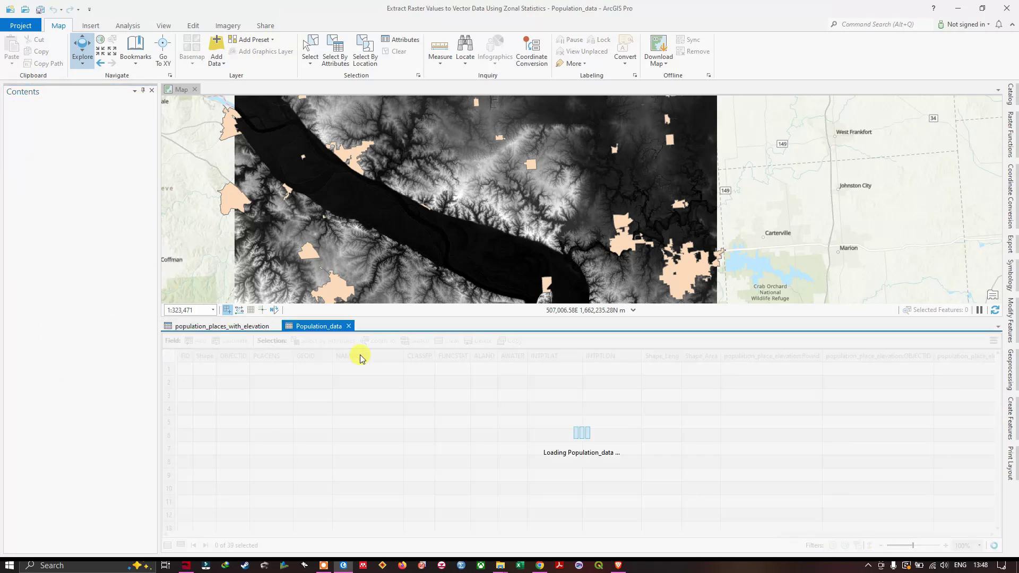
{"action": "left_click_drag", "start_coordinate": [703, 534], "coordinate": [883, 518]}
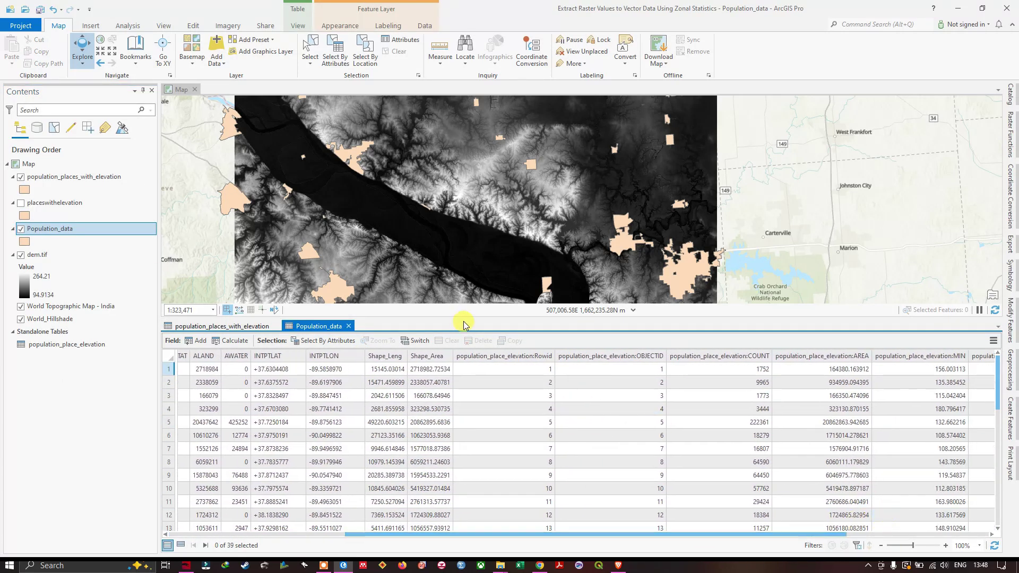
{"action": "left_click", "coordinate": [768, 467]}
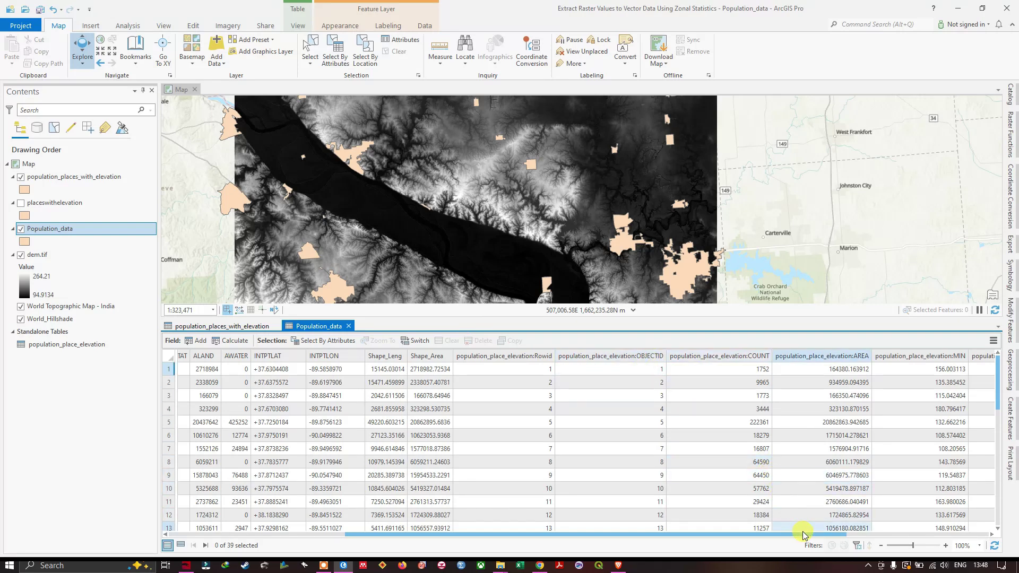
{"action": "scroll", "coordinate": [807, 530], "scroll_direction": "down", "scroll_amount": 1}
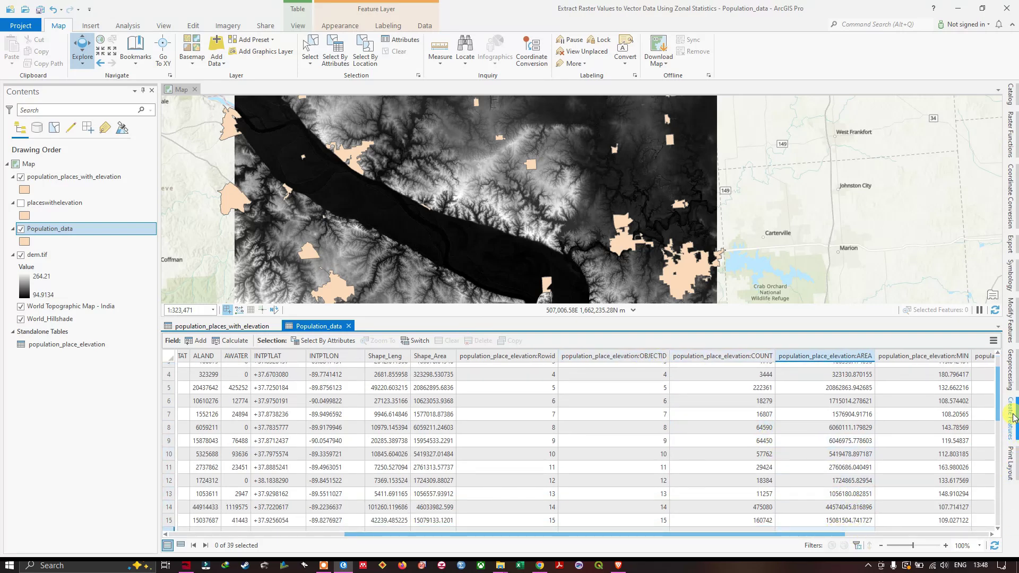
{"action": "scroll", "coordinate": [998, 408], "scroll_direction": "up", "scroll_amount": 1}
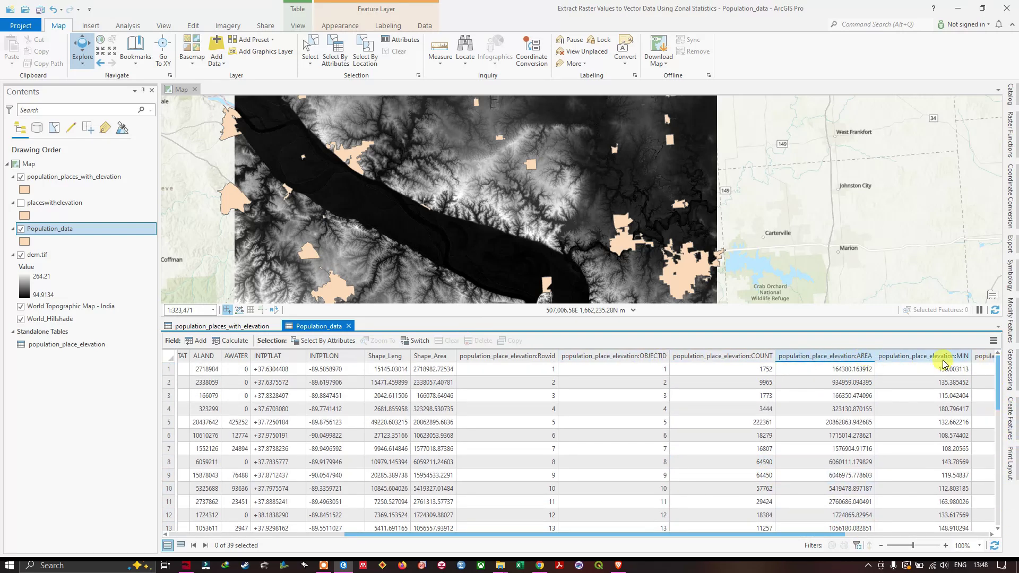
{"action": "left_click", "coordinate": [847, 528]}
{"action": "left_click_drag", "start_coordinate": [846, 534], "coordinate": [899, 535]}
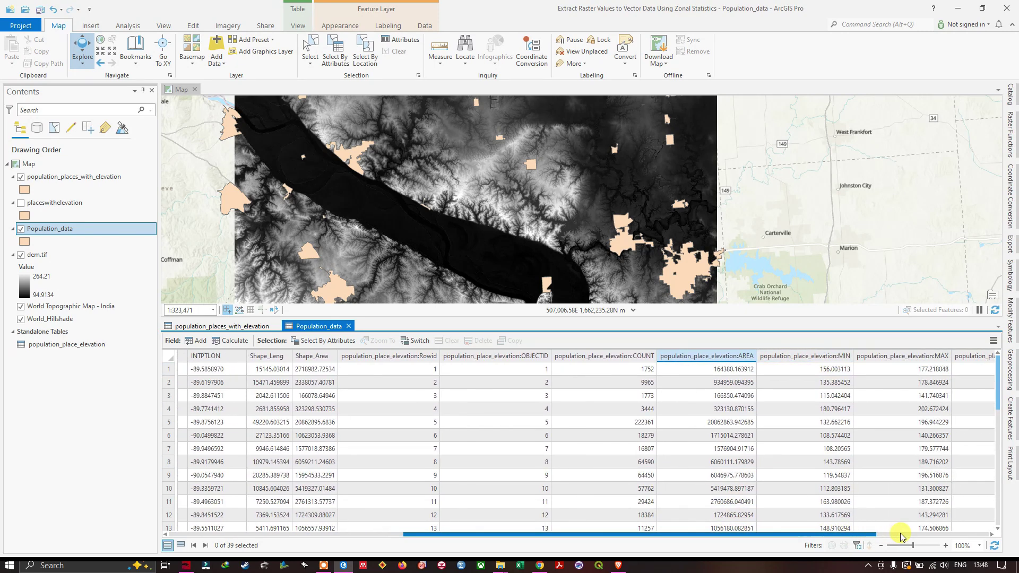
Step: Compare Population_data's joined MIN values with the export's populati_ columns by switching between tables
{"action": "left_click", "coordinate": [248, 330]}
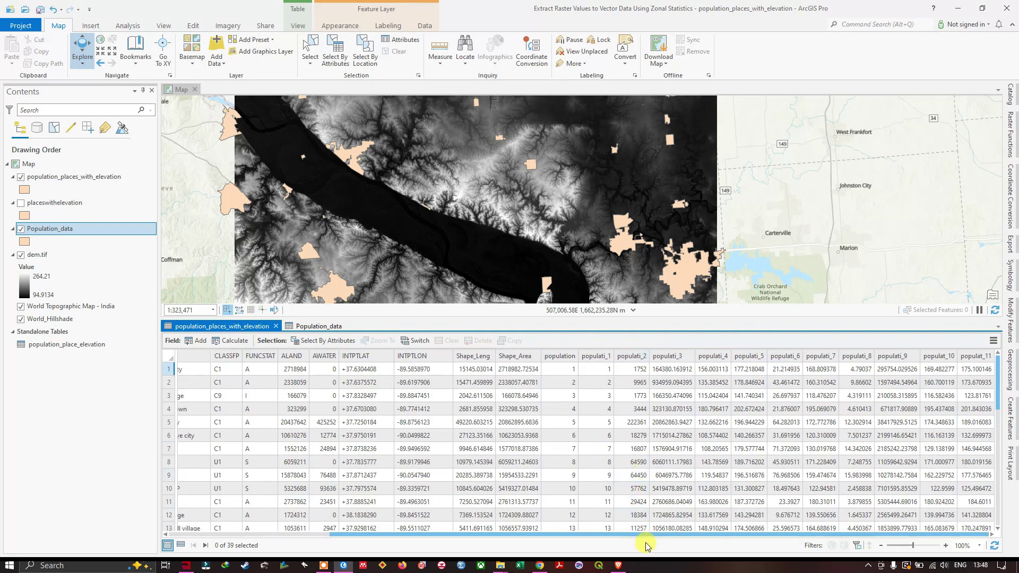
{"action": "left_click", "coordinate": [604, 369]}
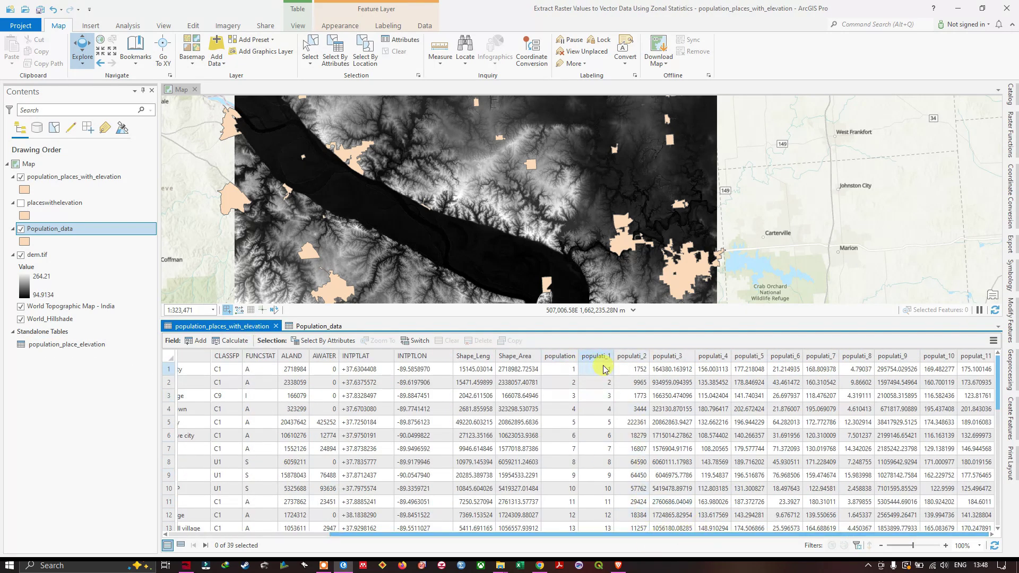
{"action": "left_click", "coordinate": [318, 326]}
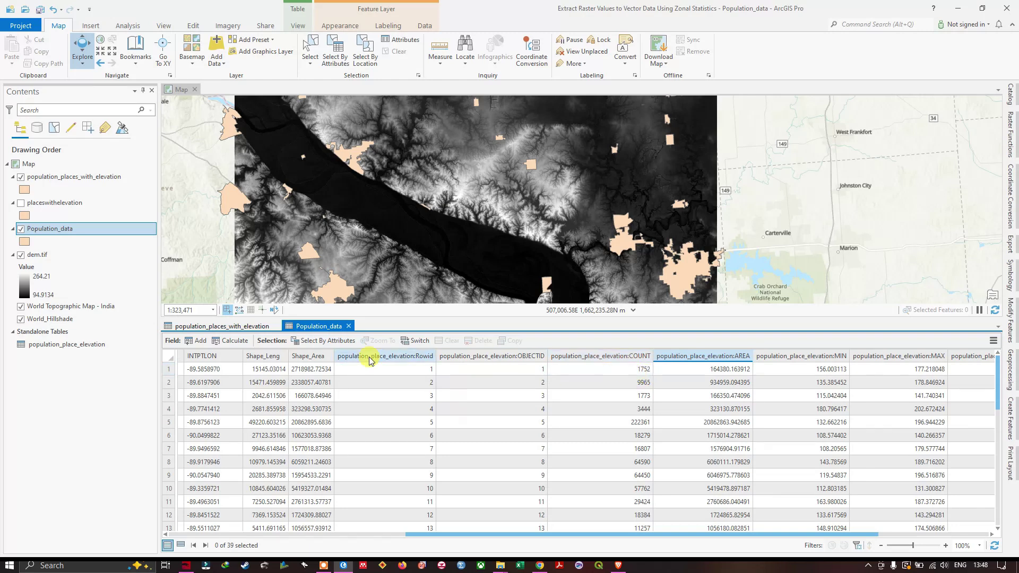
{"action": "left_click", "coordinate": [259, 329]}
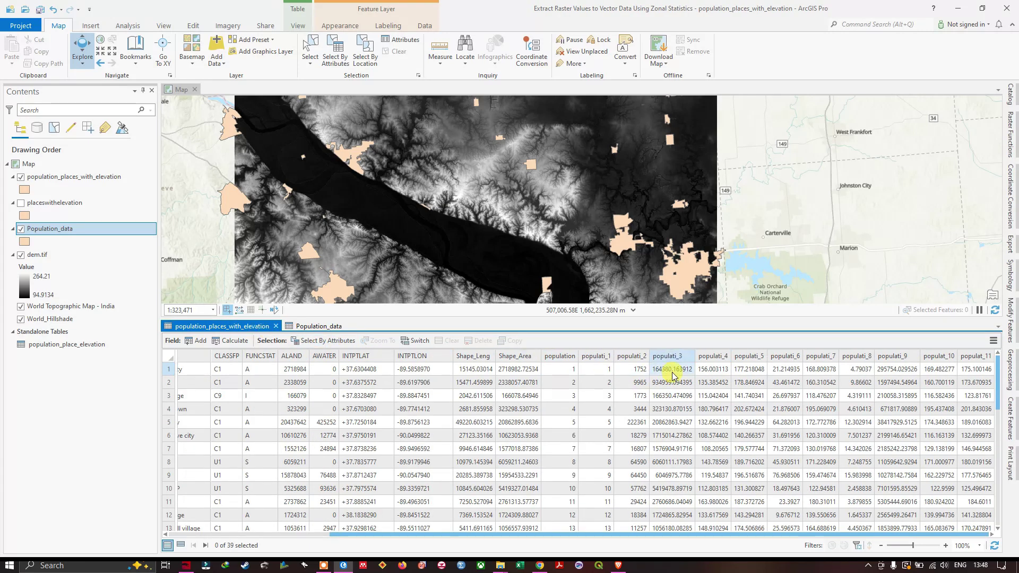
{"action": "left_click", "coordinate": [335, 331]}
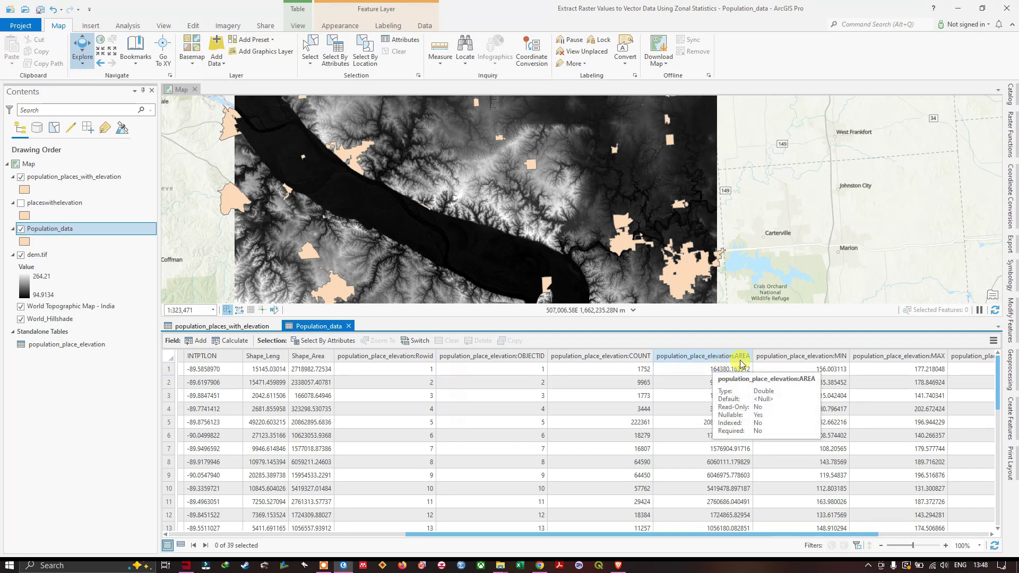
{"action": "left_click", "coordinate": [266, 327]}
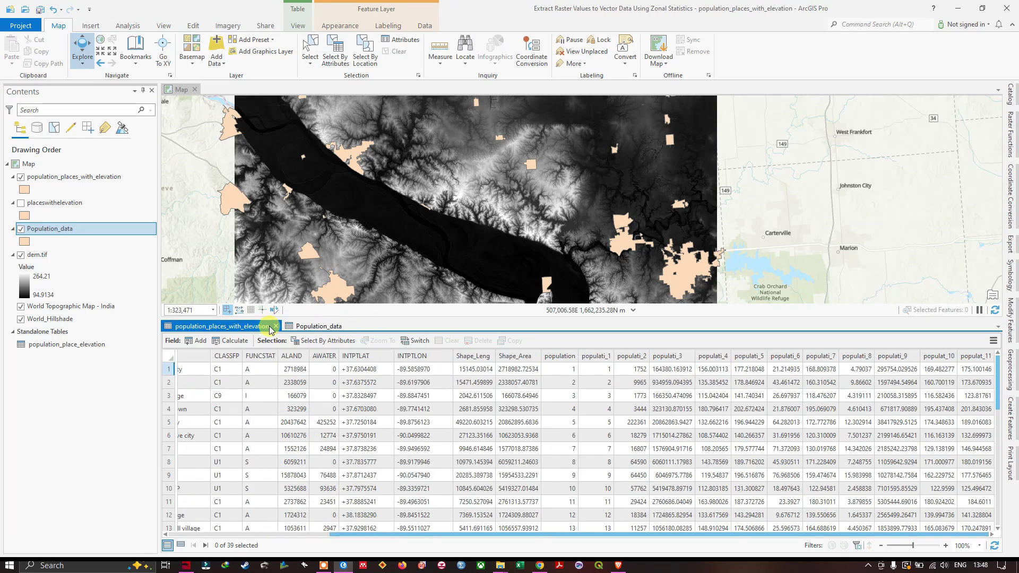
{"action": "left_click", "coordinate": [322, 326]}
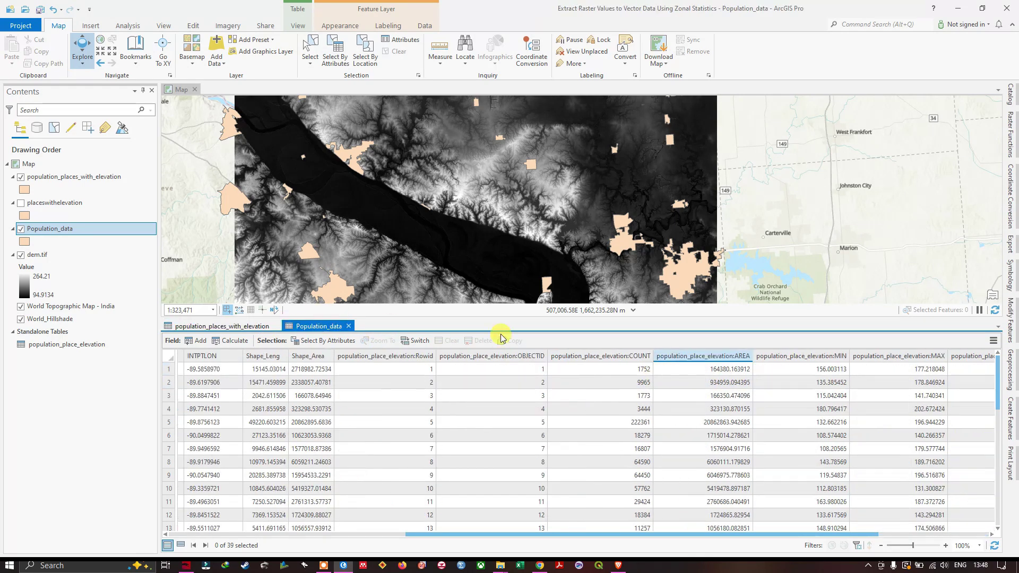
{"action": "left_click", "coordinate": [824, 370]}
{"action": "left_click", "coordinate": [255, 326]}
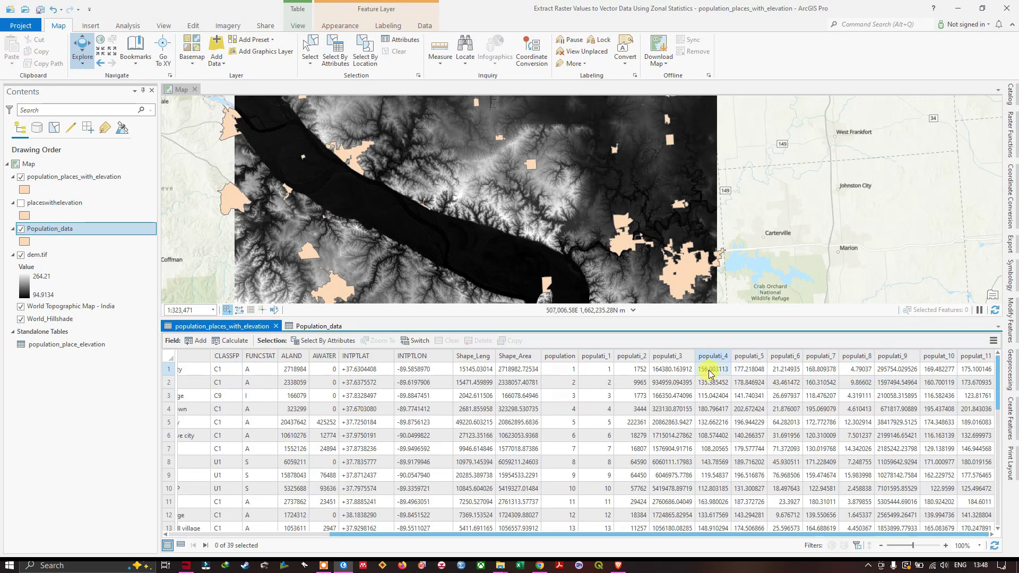
{"action": "left_click", "coordinate": [326, 327]}
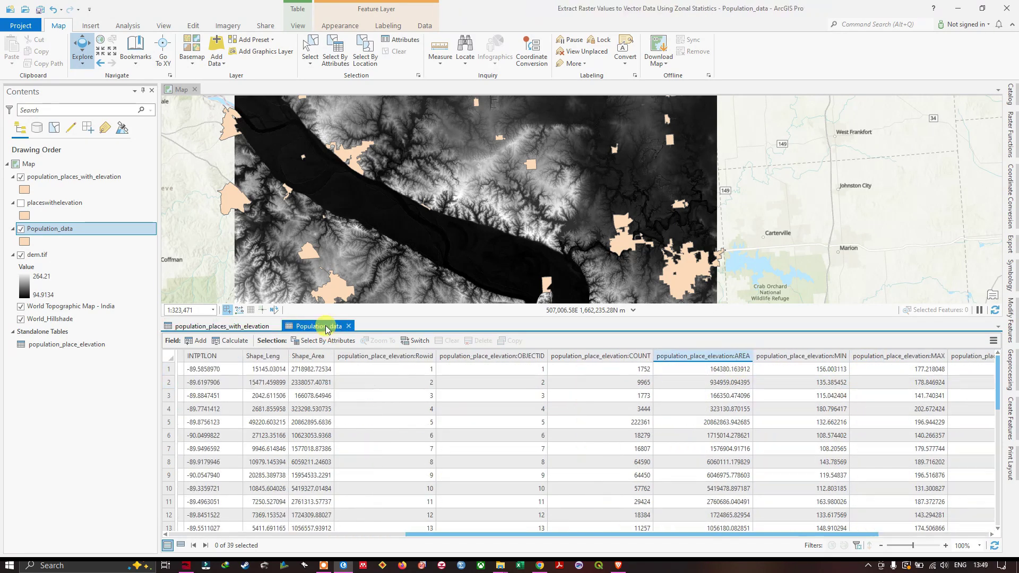
{"action": "left_click_drag", "start_coordinate": [686, 534], "coordinate": [781, 534]}
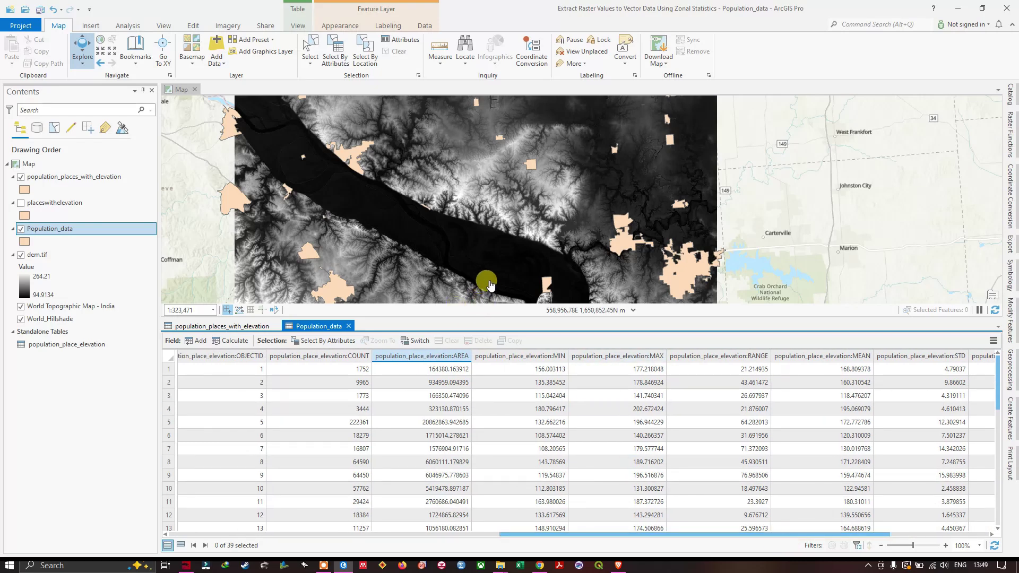